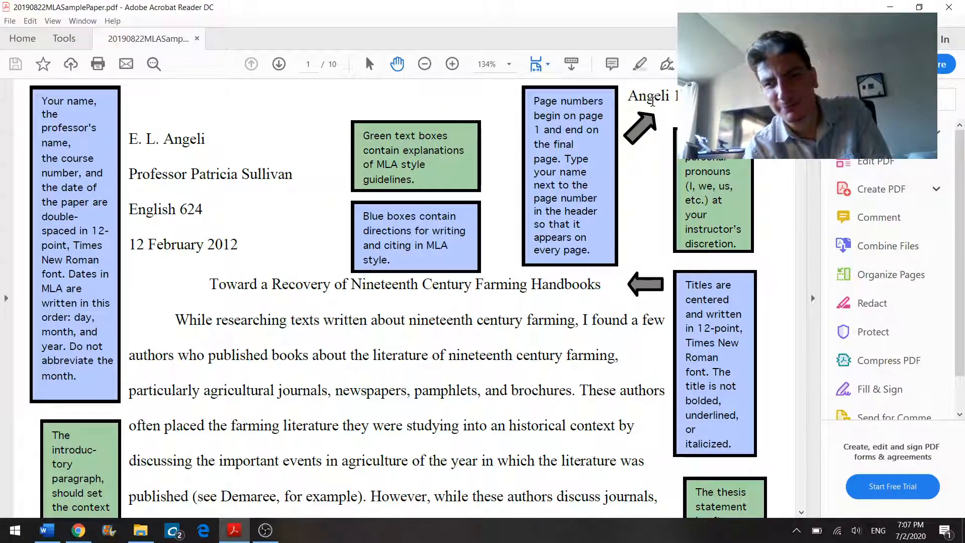
Step: Examine the sample paper's header showing the author's last name and page number, then switch to Word
mouse_move(682, 95)
left_mouse_down()
mouse_move(637, 95)
mouse_move(652, 96)
left_mouse_up()
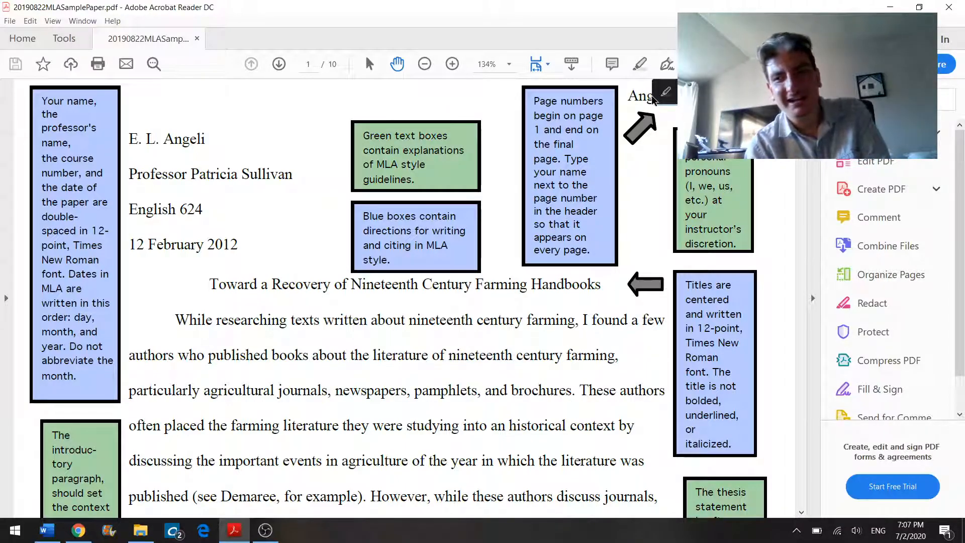
double_click(647, 104)
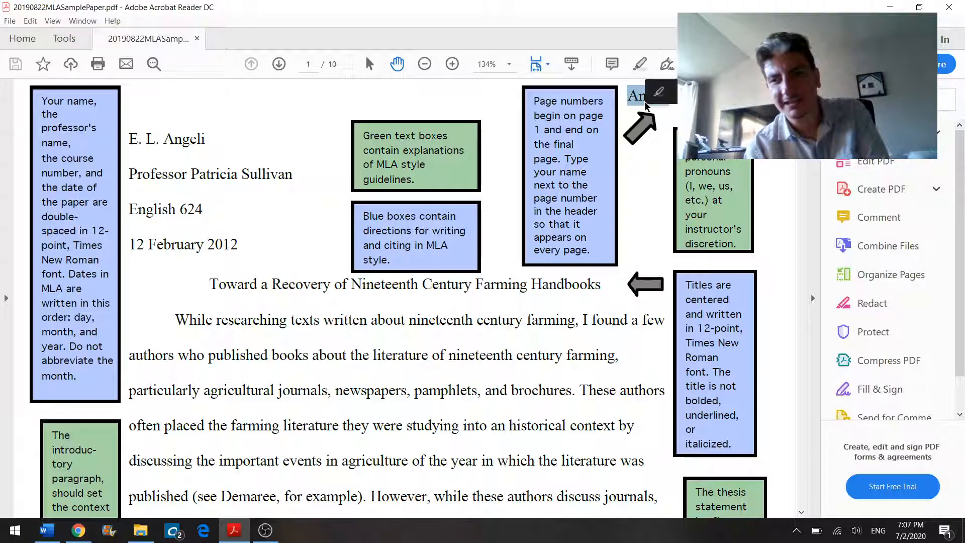
left_click(686, 145)
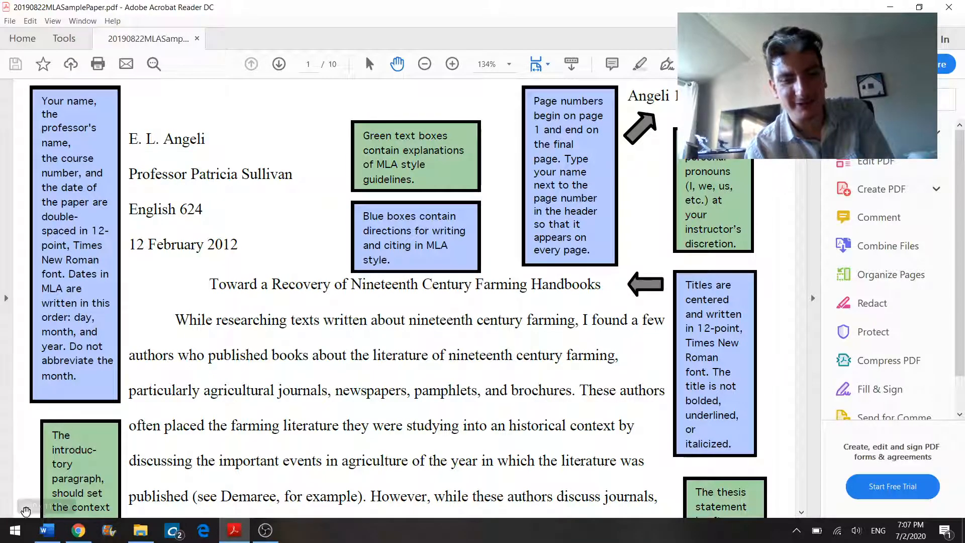
left_click(47, 530)
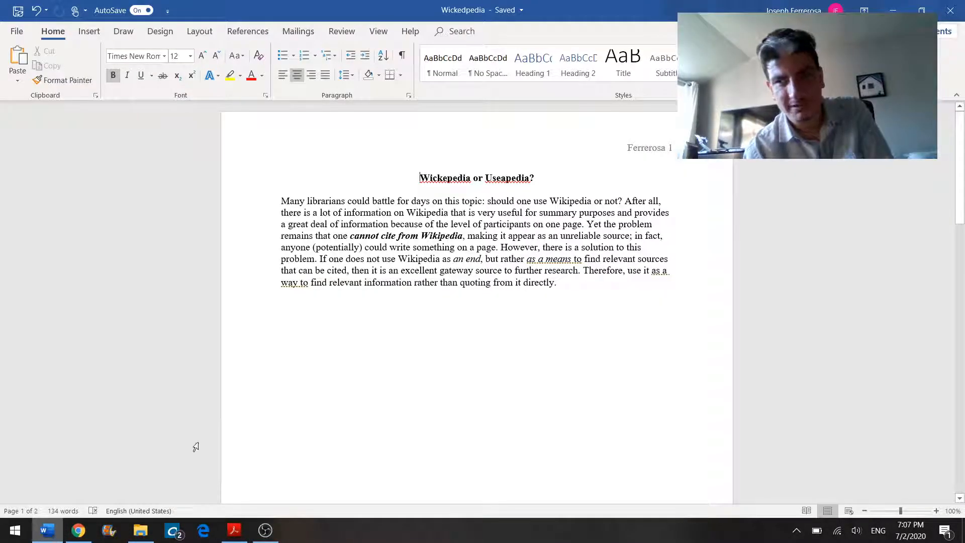
Step: Open the document header and undo the last three changes to clear its existing text
double_click(673, 151)
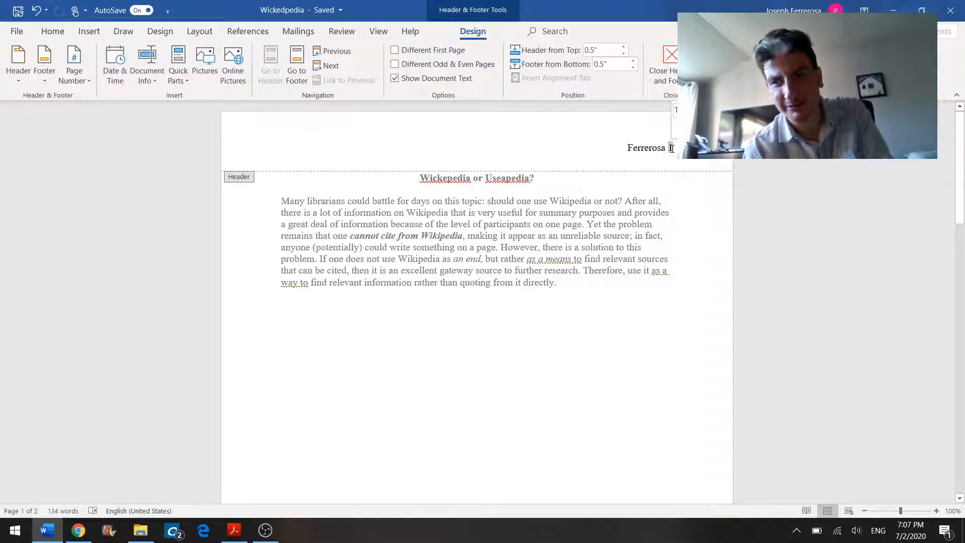
key("ctrl+z")
key("ctrl+z")
key("ctrl+z")
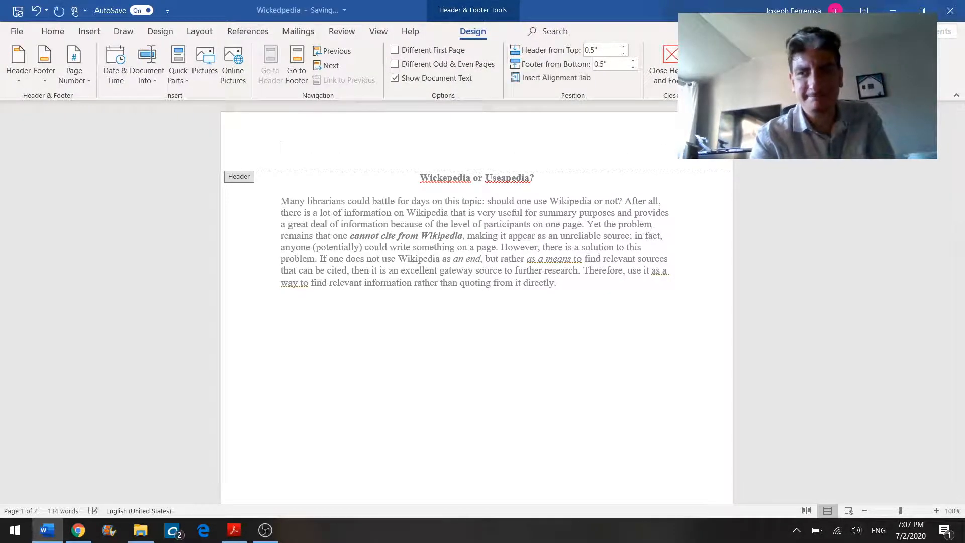
left_click(89, 31)
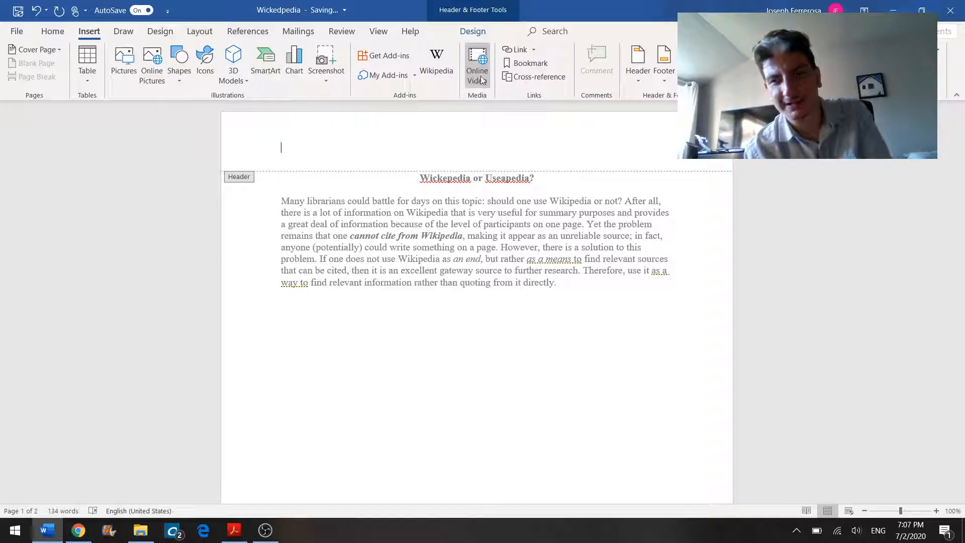
left_click(636, 63)
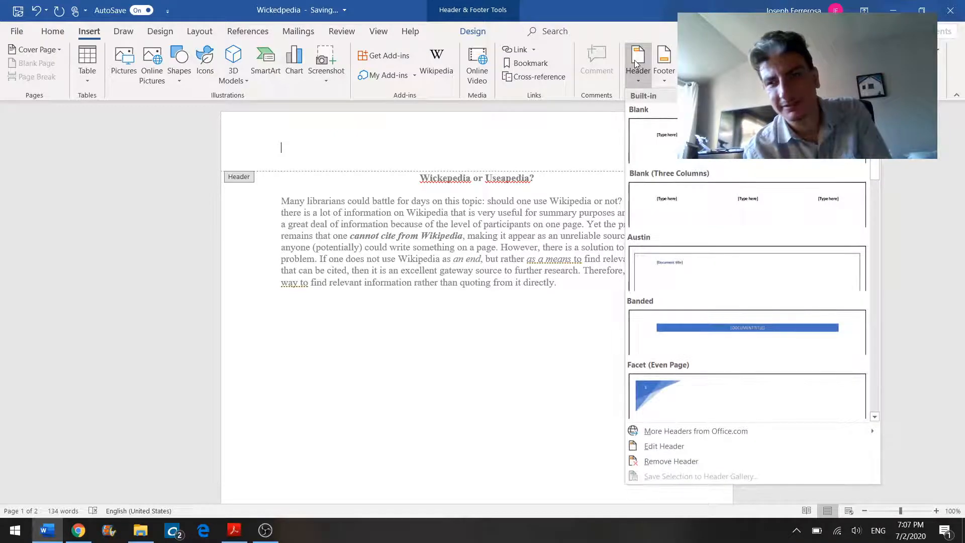
left_click(664, 65)
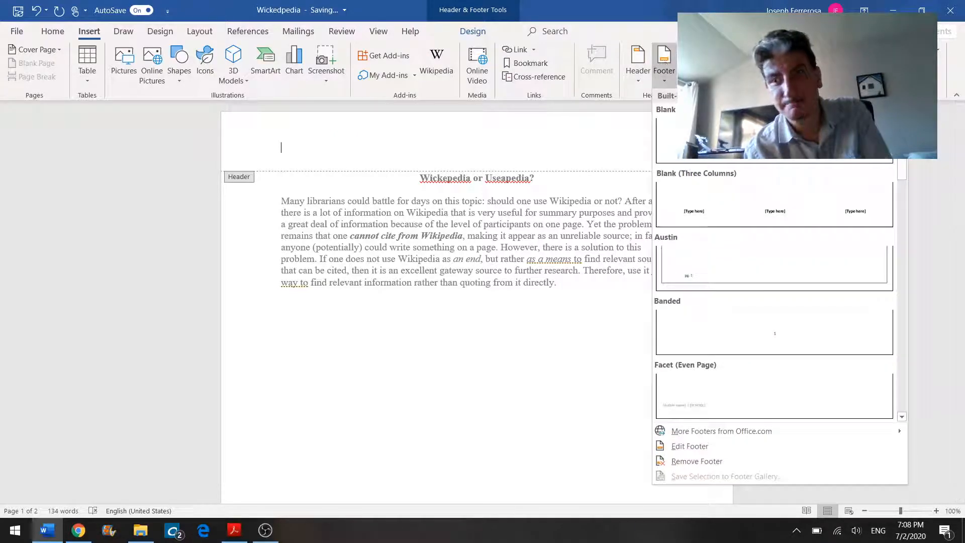
left_click(692, 63)
left_click(632, 64)
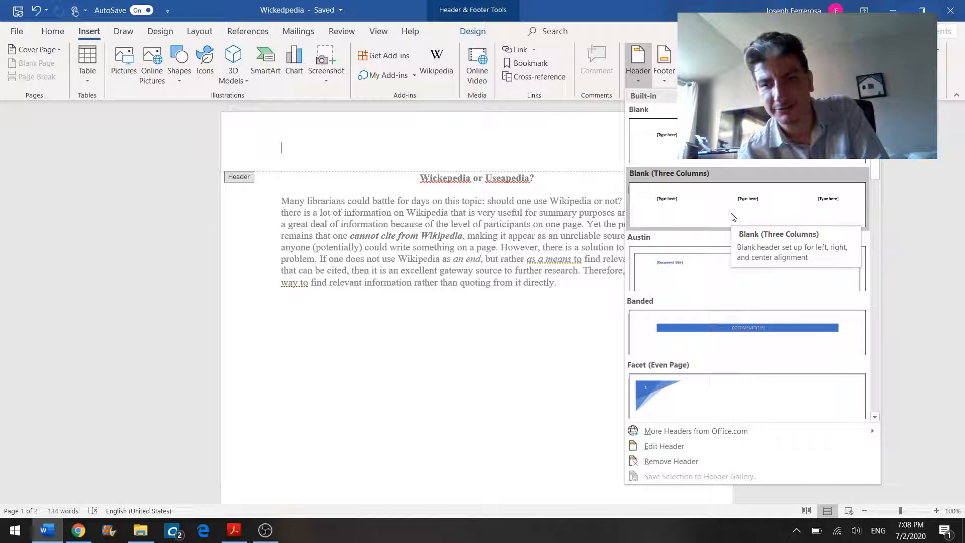
left_click(665, 83)
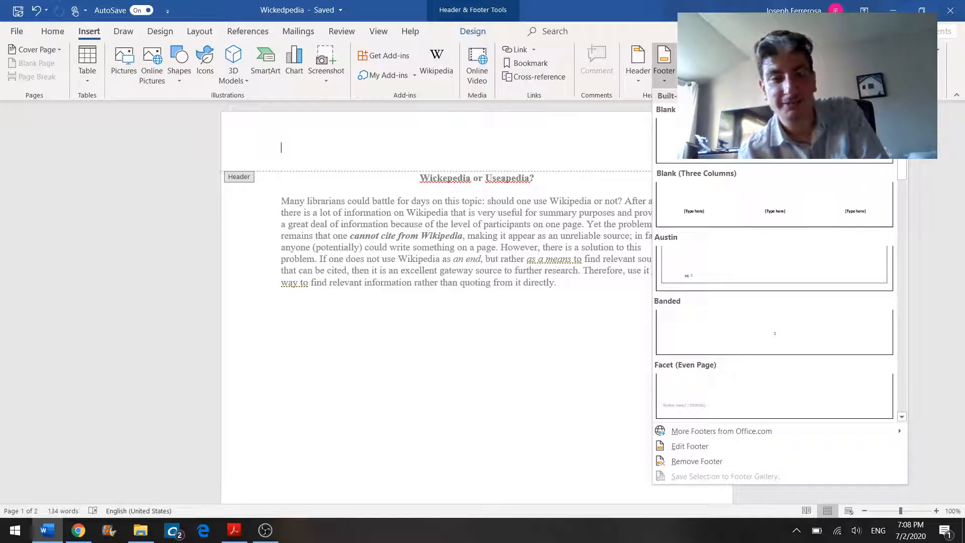
Step: Insert a Plain Number 3 page number at the top of the page
left_click(691, 76)
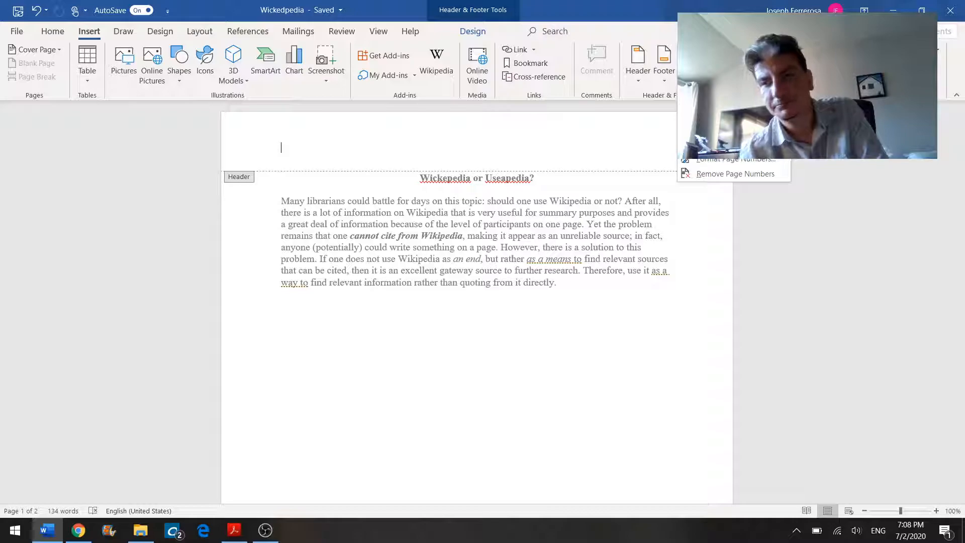
mouse_move(724, 97)
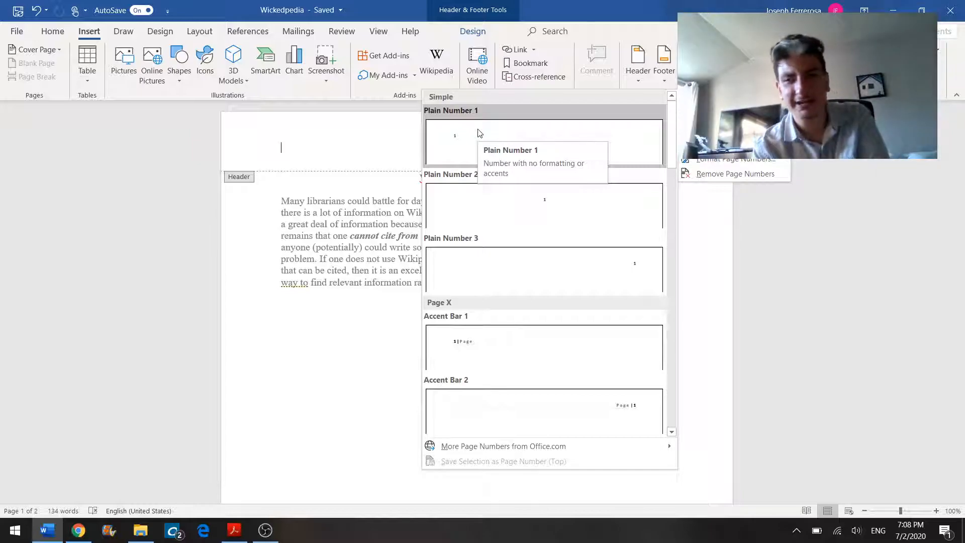
left_click(498, 259)
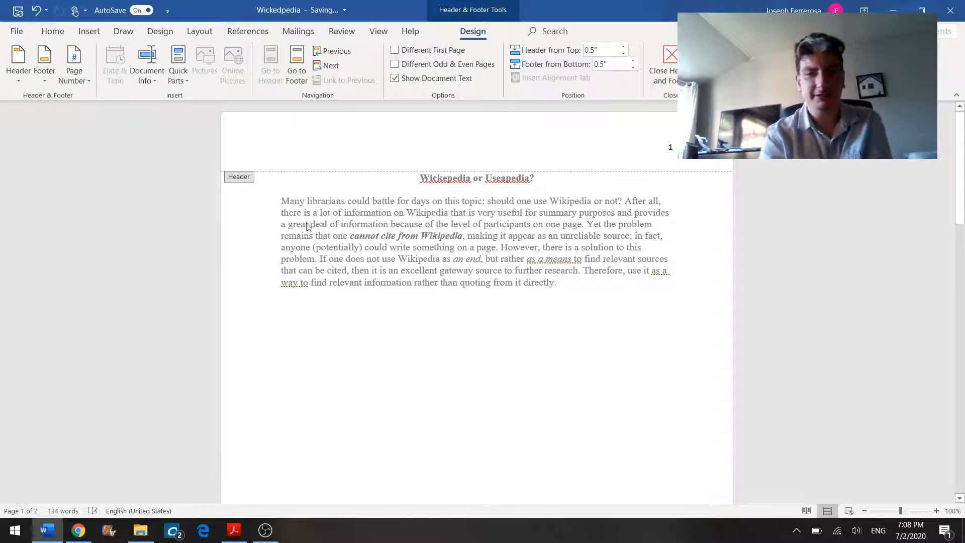
Step: Type the author's last name before the page number in the header
left_click(53, 31)
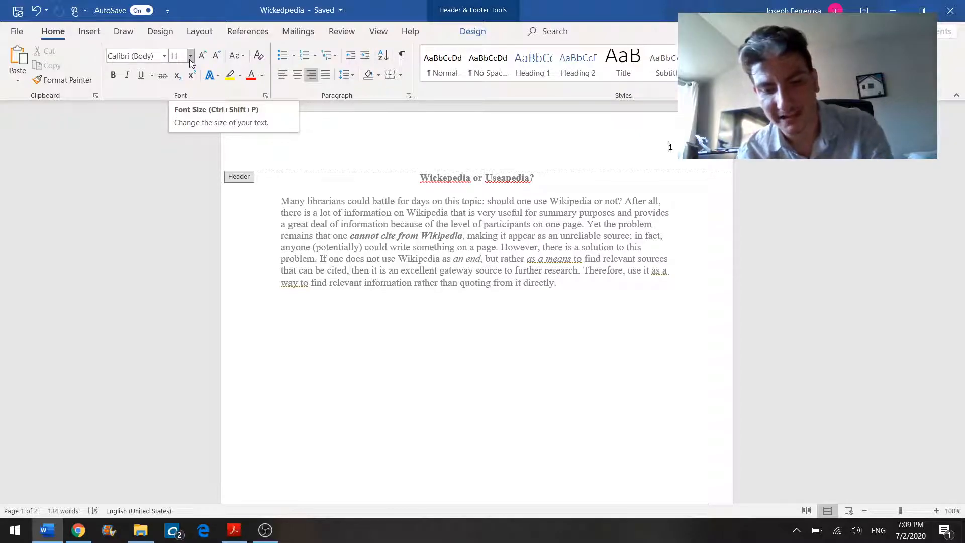
type("Ferrerosa")
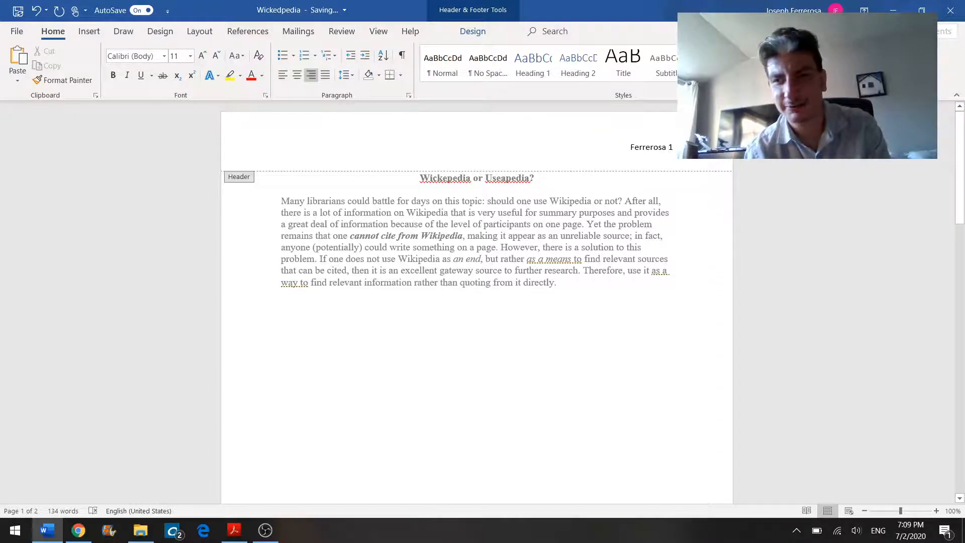
Step: Format the header text as 12 pt Times New Roman and close the header
left_click_drag(674, 147, 637, 147)
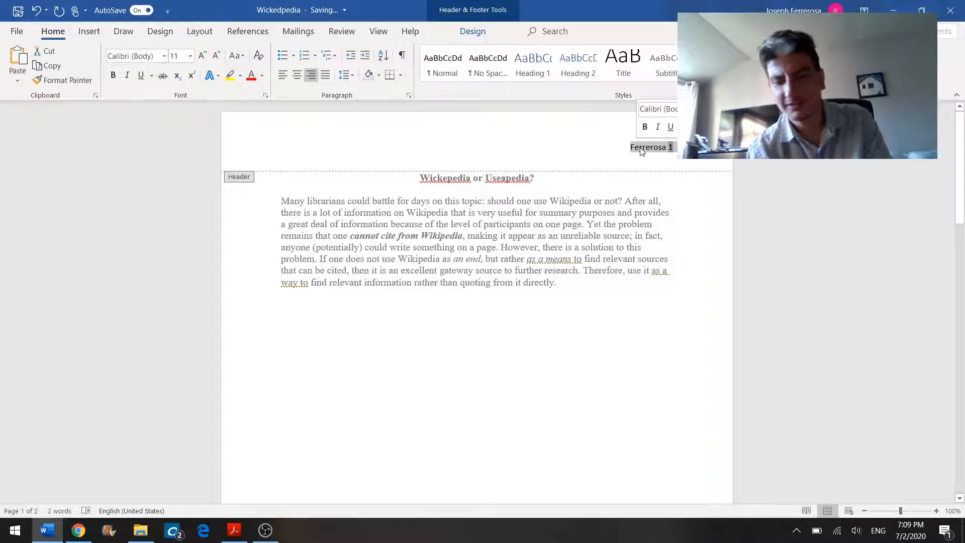
left_click(713, 109)
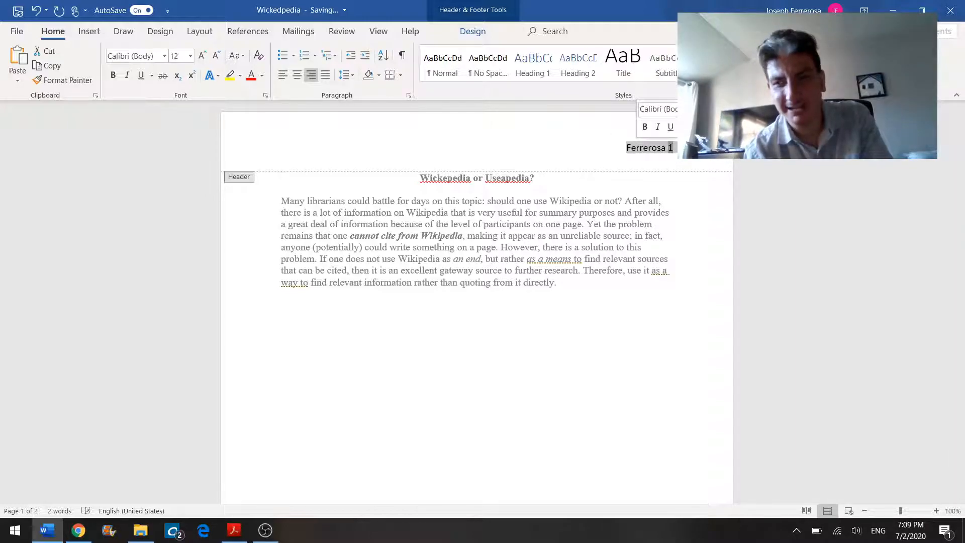
left_click(682, 109)
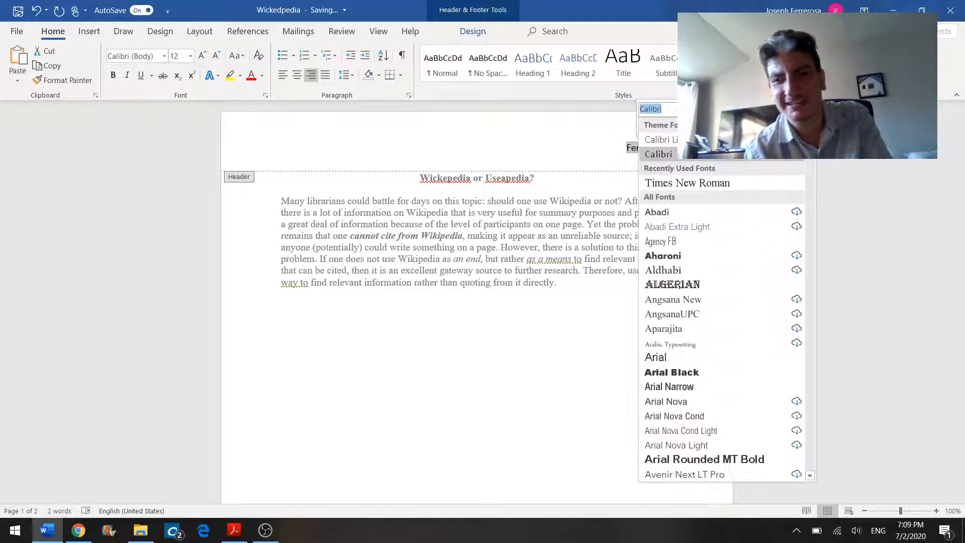
left_click(676, 186)
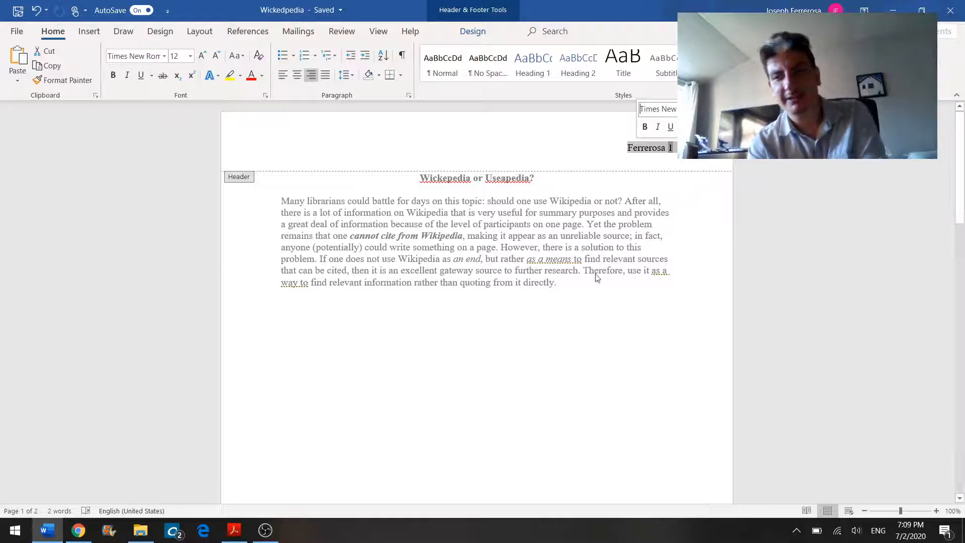
double_click(571, 306)
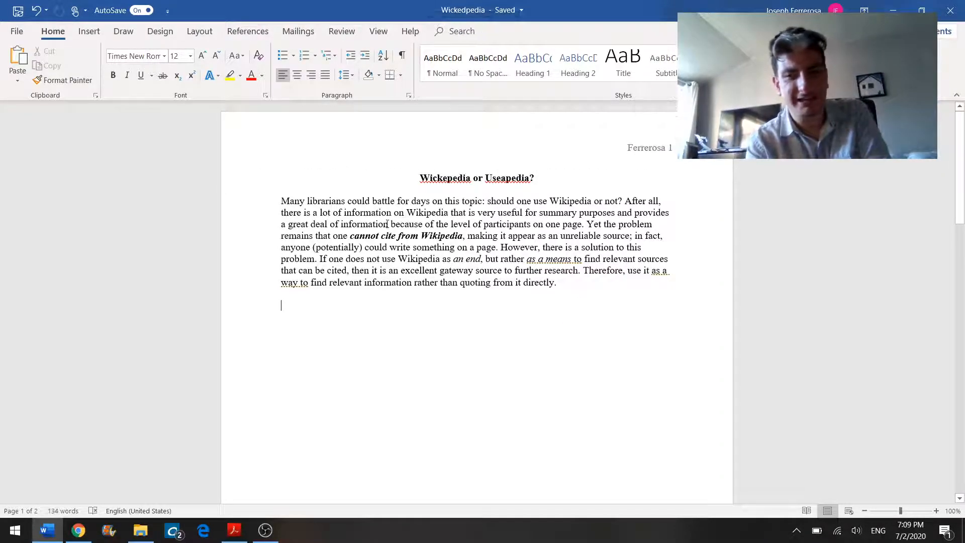
Step: Insert a blank left-aligned line above the essay title
left_click(421, 177)
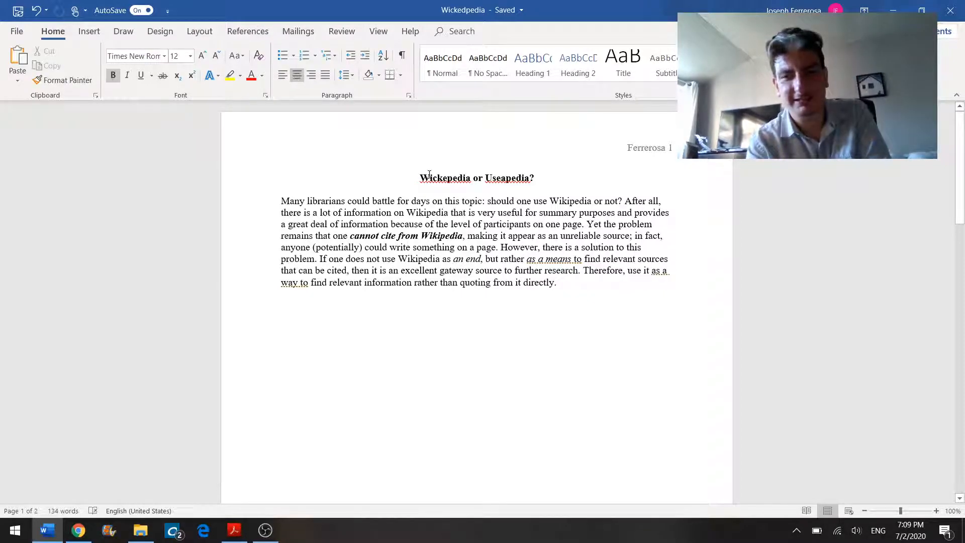
key("Return")
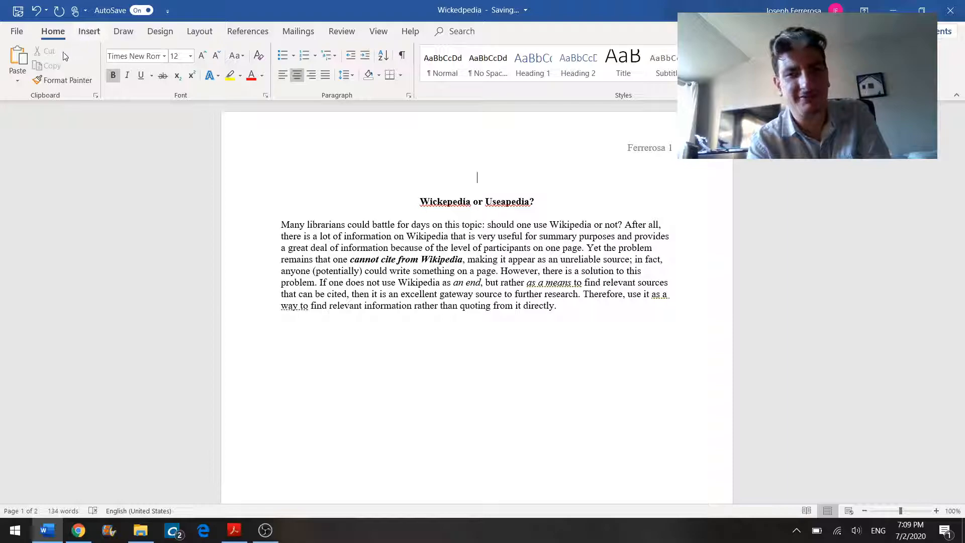
key("ctrl+l")
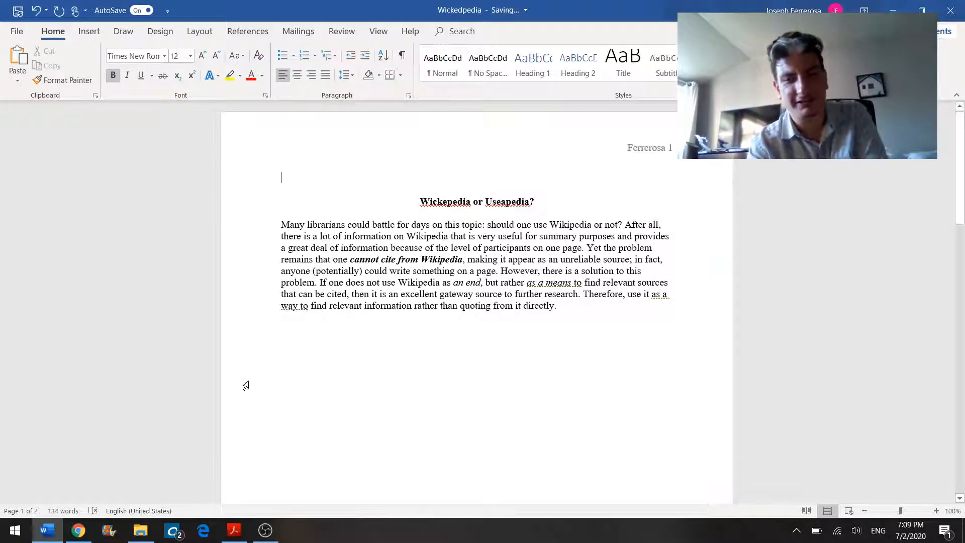
Step: Review the sample paper's guidance on the name, professor, course and date lines, then return to Word
left_click(235, 529)
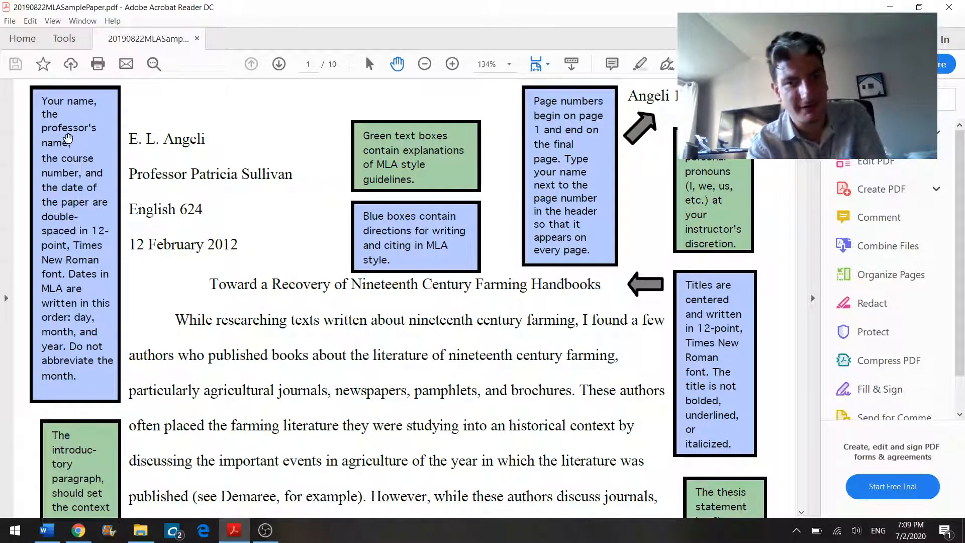
double_click(68, 142)
left_click_drag(42, 101, 63, 102)
double_click(56, 143)
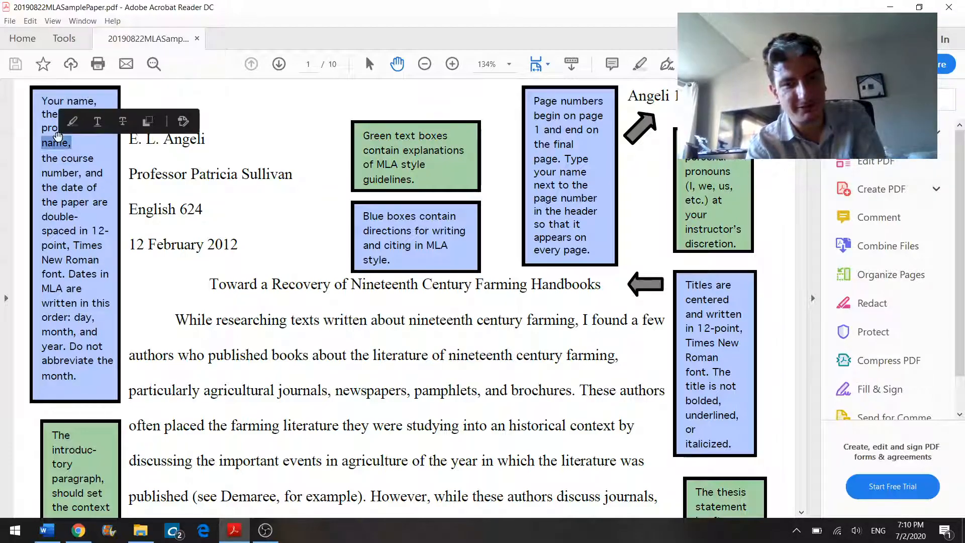
double_click(70, 158)
left_click(70, 190)
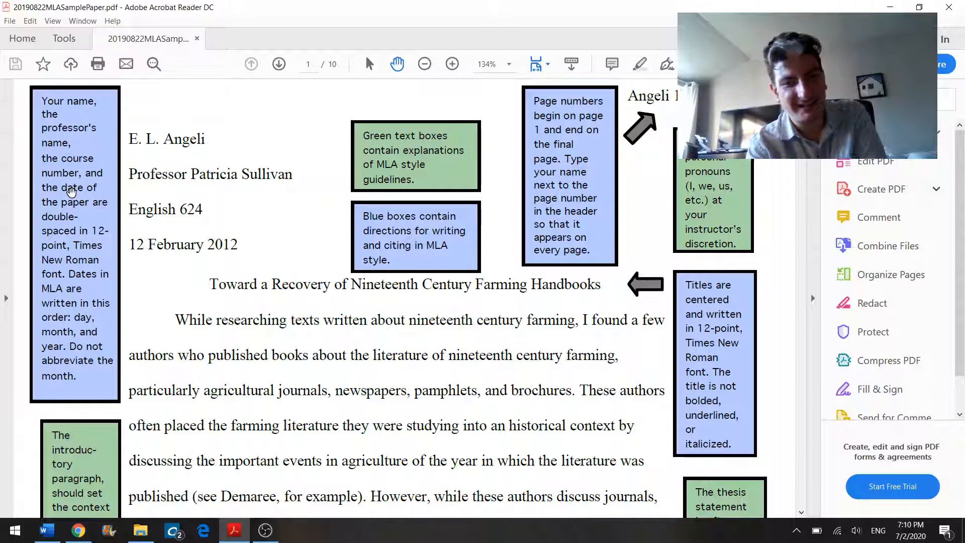
double_click(72, 189)
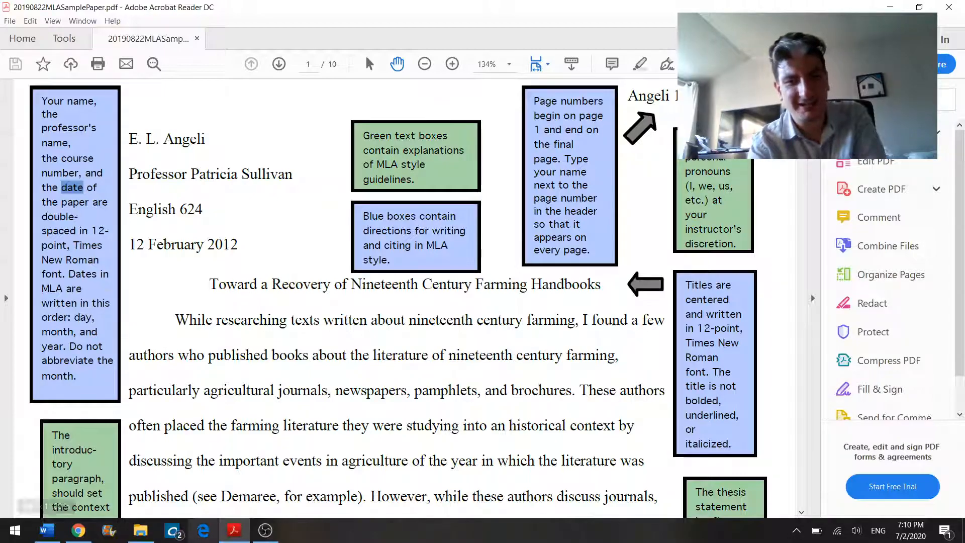
left_click(47, 530)
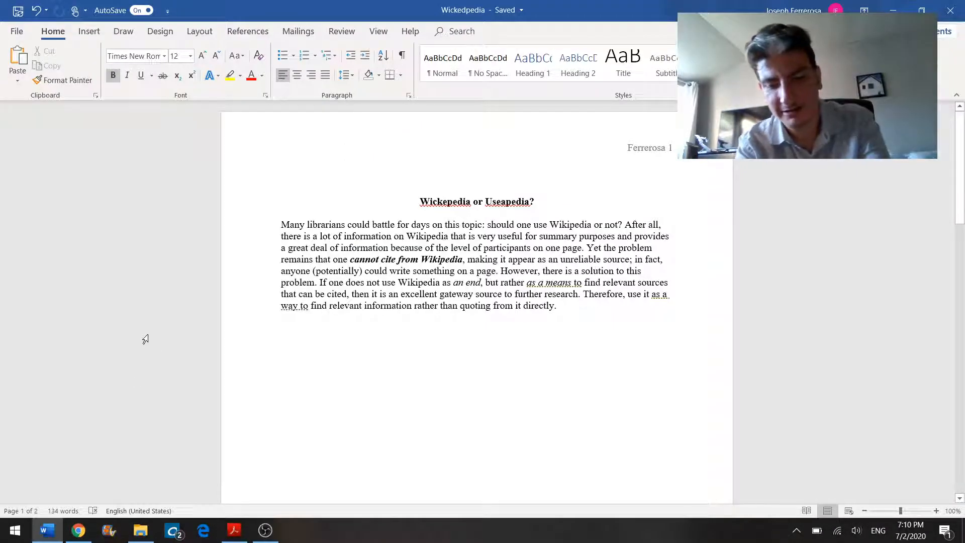
Step: Enter the author's full name on the new first line of the page
key("Caps_Lock")
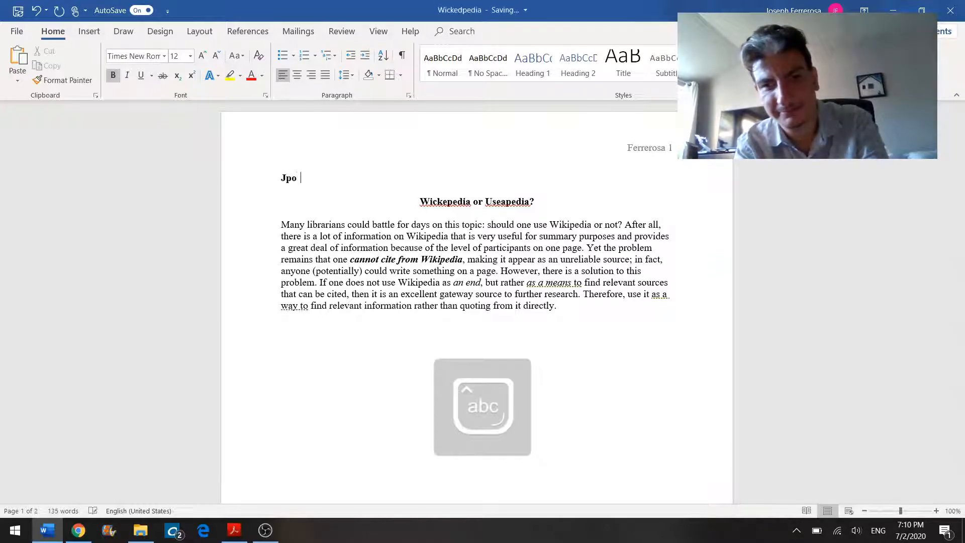
key("Caps_Lock")
key("Caps_Lock")
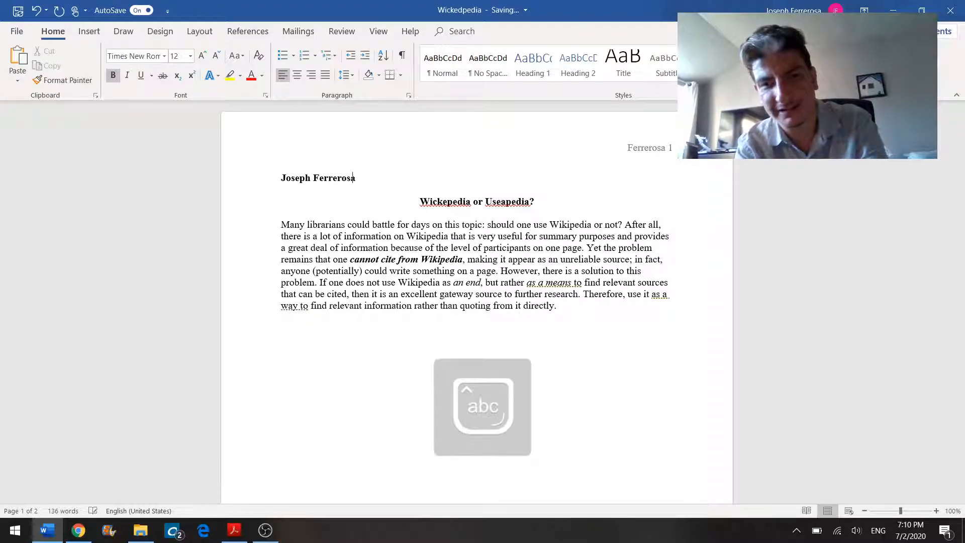
Step: Add the professor's name on the next line
key("Return")
type("M")
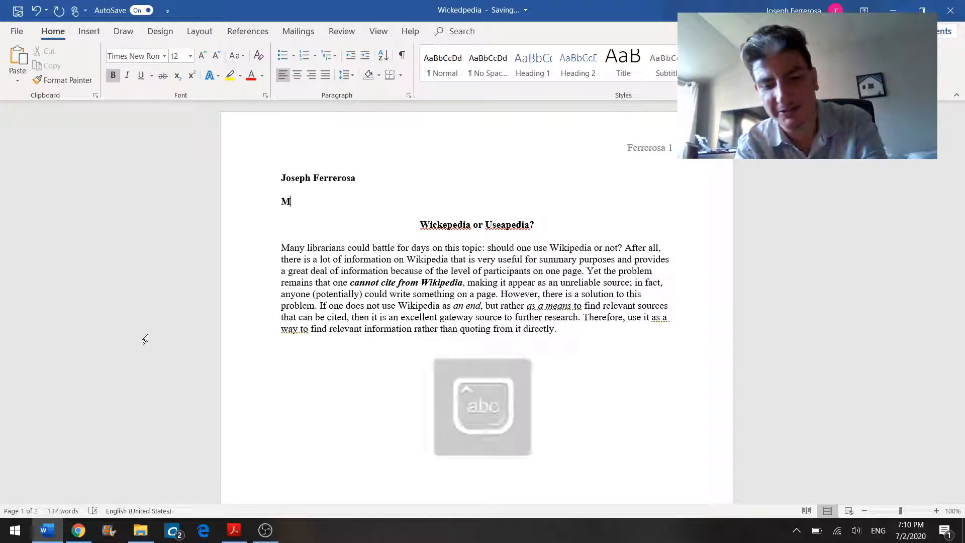
type("r. Ferrerosa")
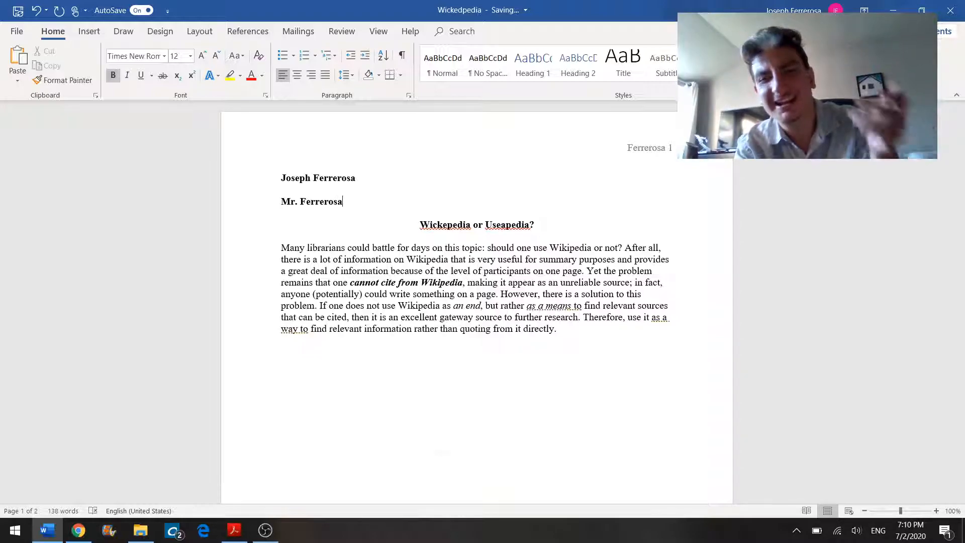
Step: Add the course name English 10 on a new line below the professor's name
key("Return")
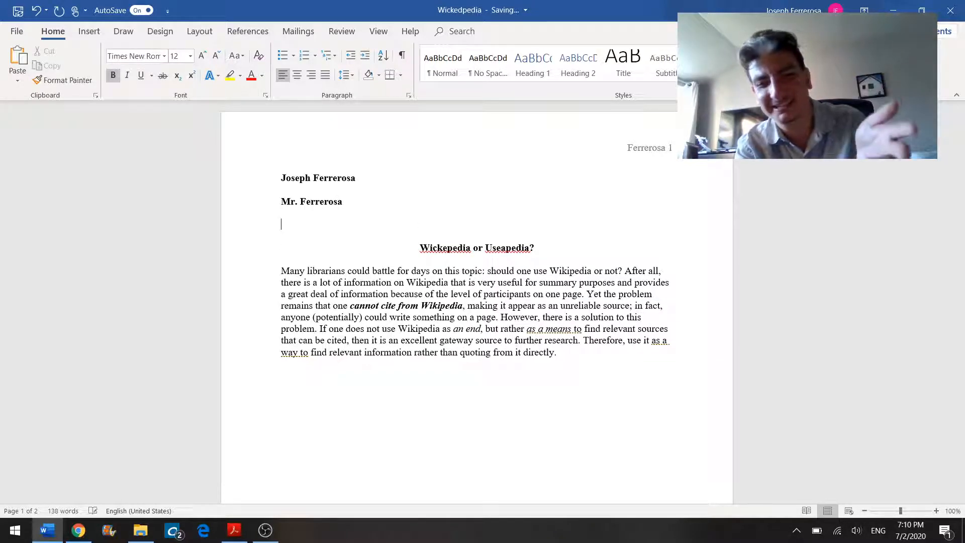
type("Engl")
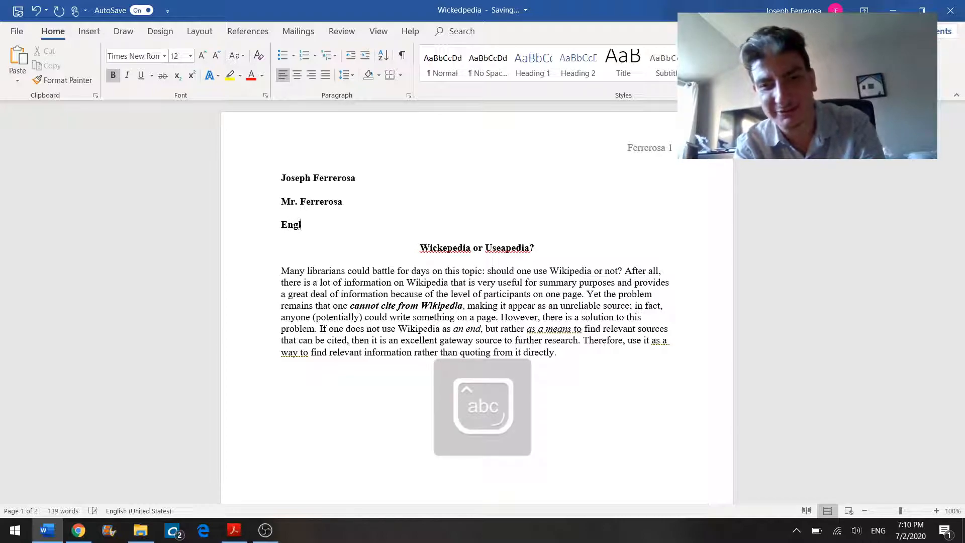
type("ish 101")
Step: Complete the course line as English 101 and add the date 7 July 2020 on the next line
key("Return")
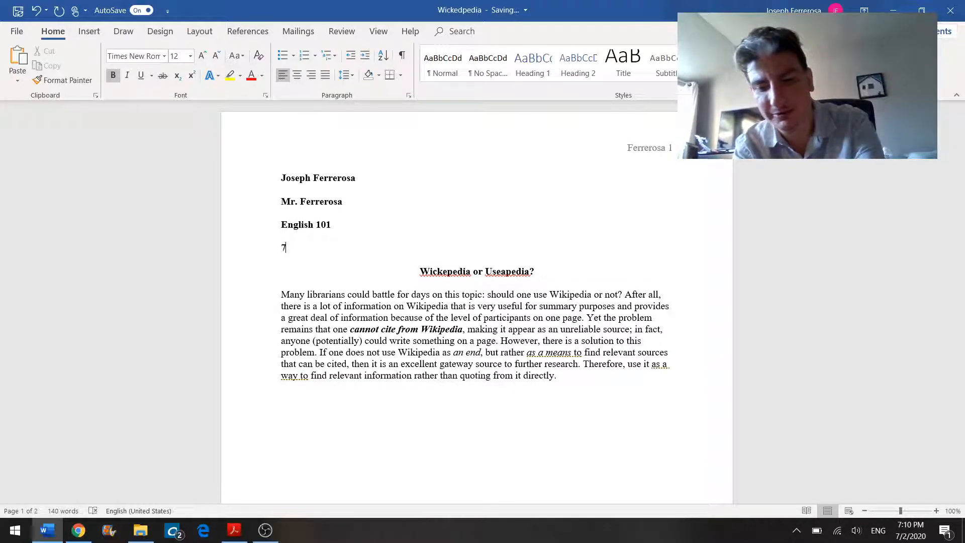
type("7 July 2020")
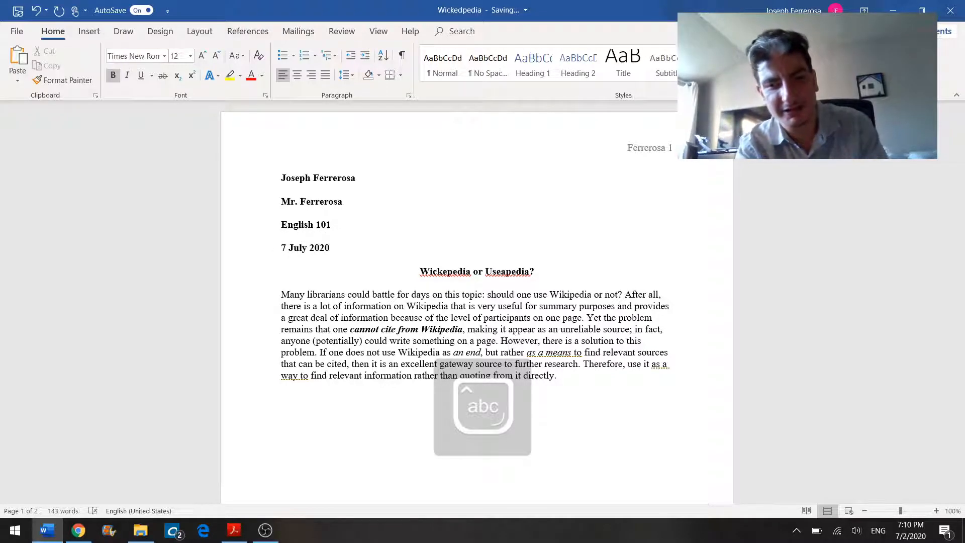
Step: Check the sample paper's date format in the PDF, then return to the Word document
key("alt+Tab")
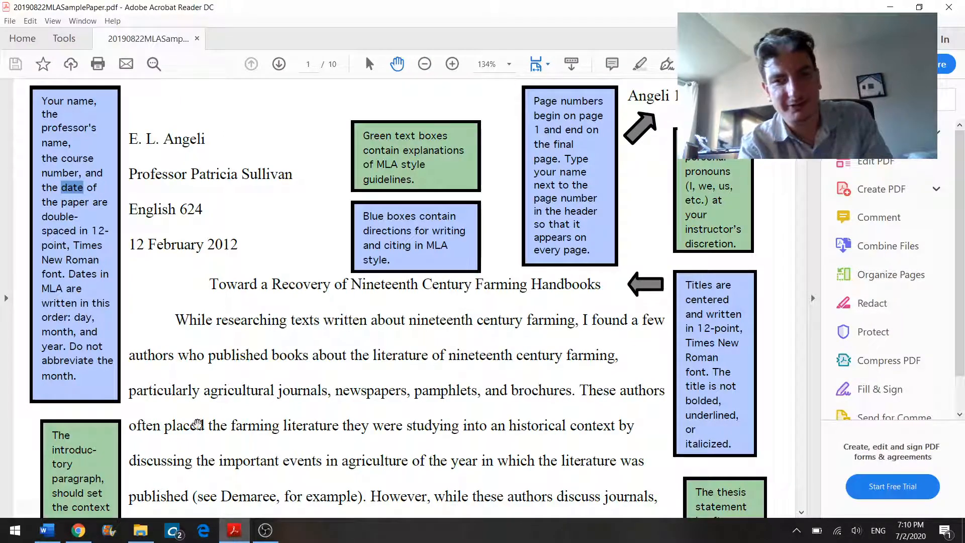
triple_click(139, 242)
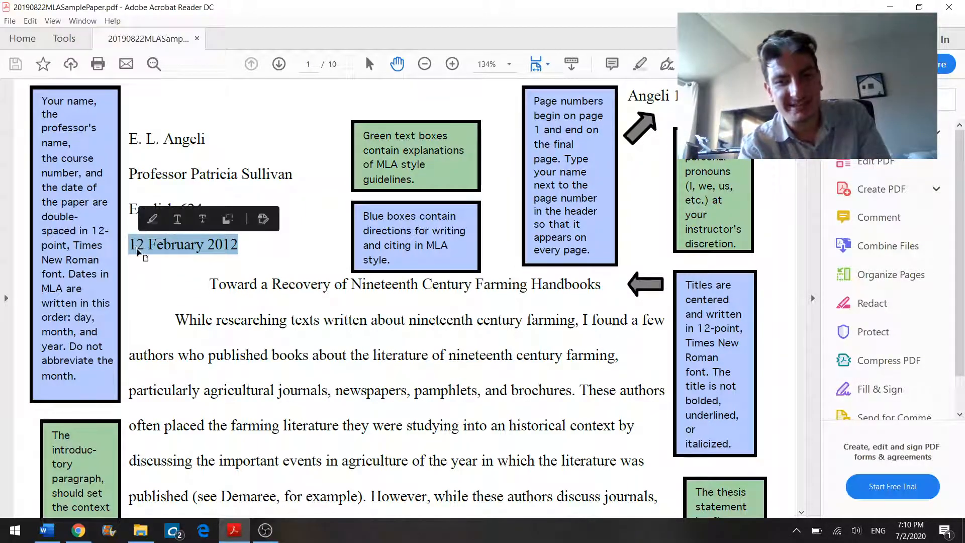
left_click(137, 248)
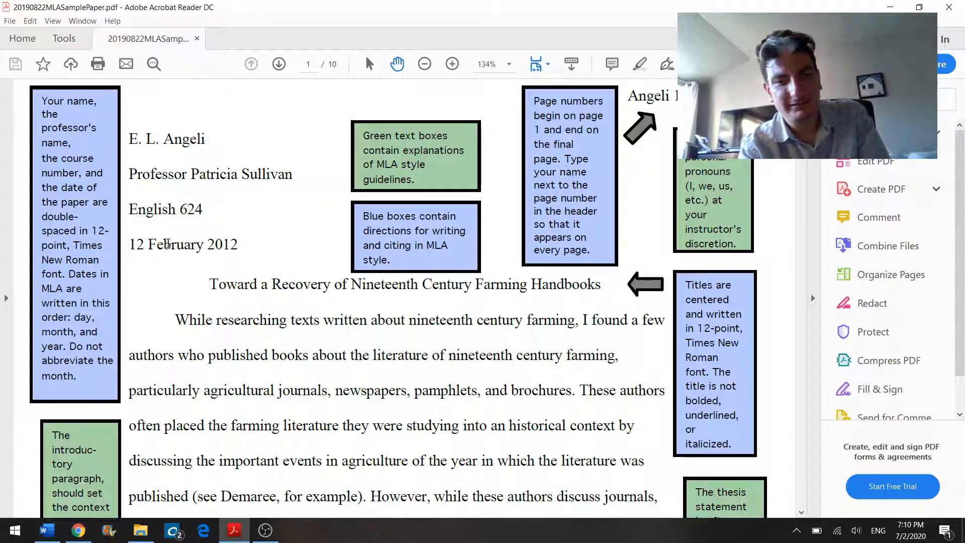
double_click(167, 244)
left_click(220, 242)
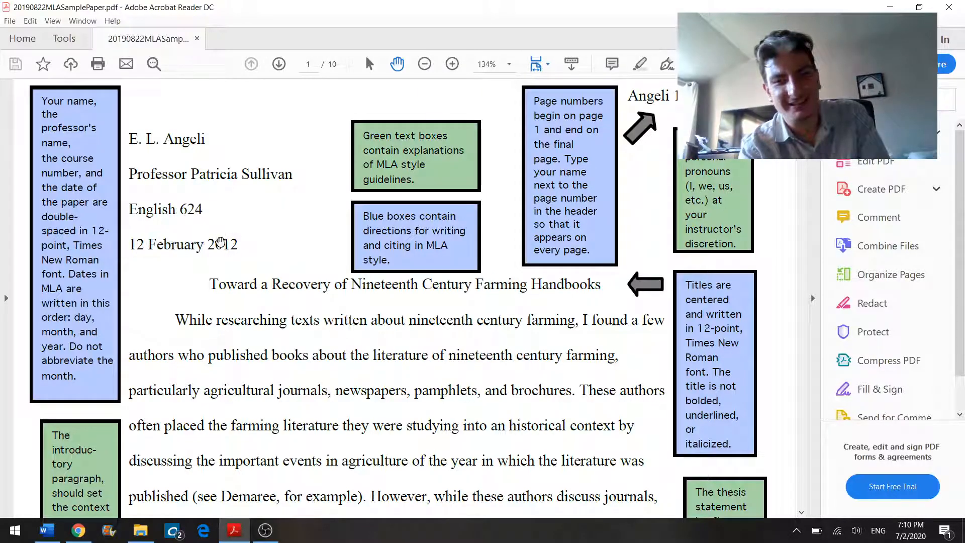
double_click(220, 243)
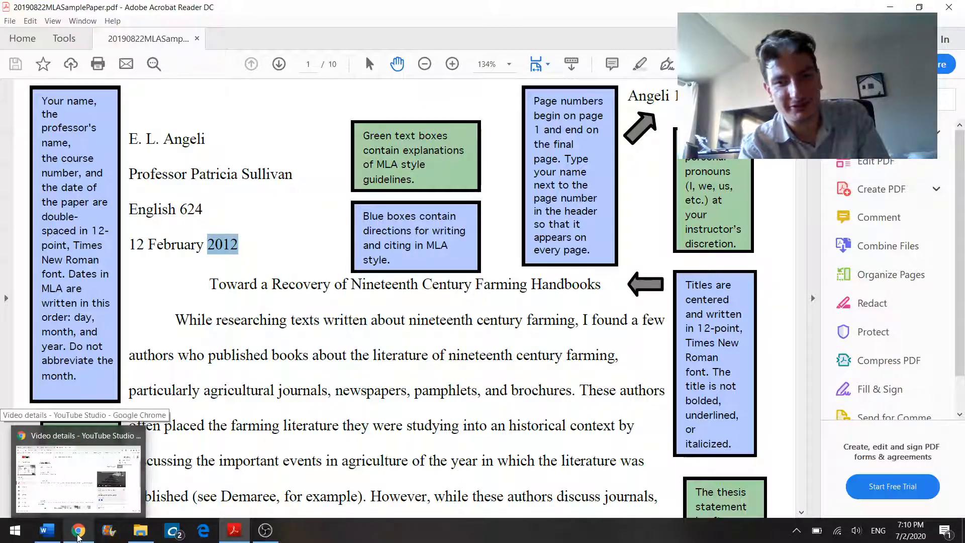
left_click(78, 536)
left_click(59, 533)
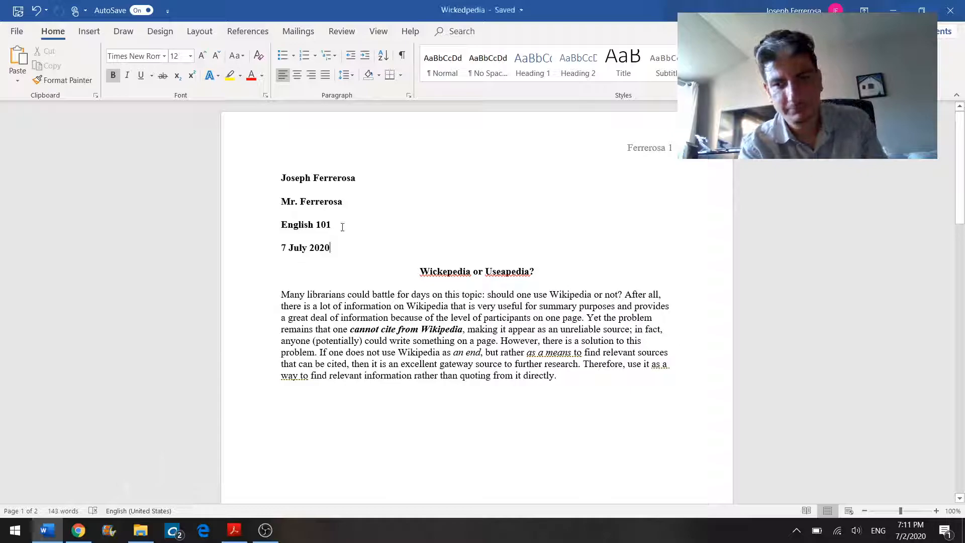
Step: Remove bold formatting from the four heading lines
left_click_drag(324, 250, 261, 182)
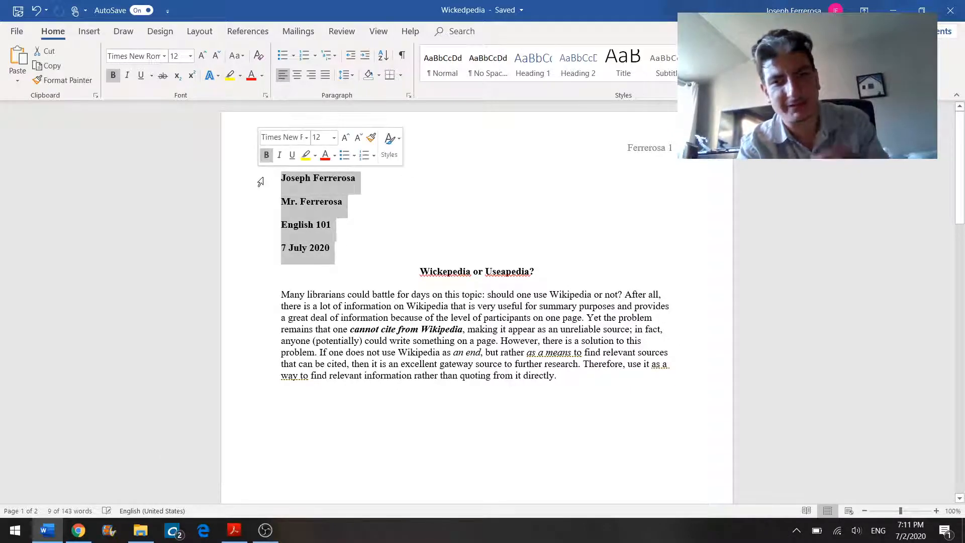
left_click(270, 156)
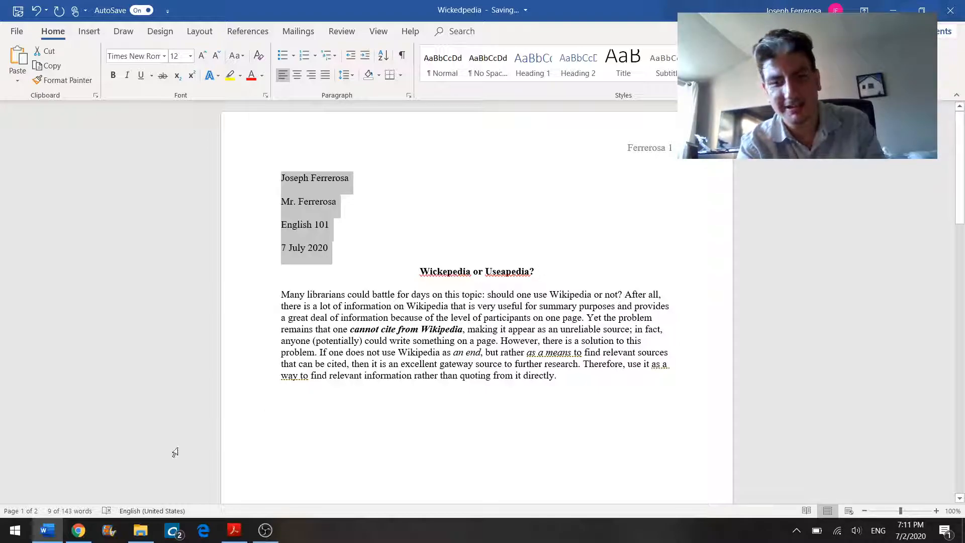
Step: Review the title line in the sample paper, then return to the Word document
left_click(78, 530)
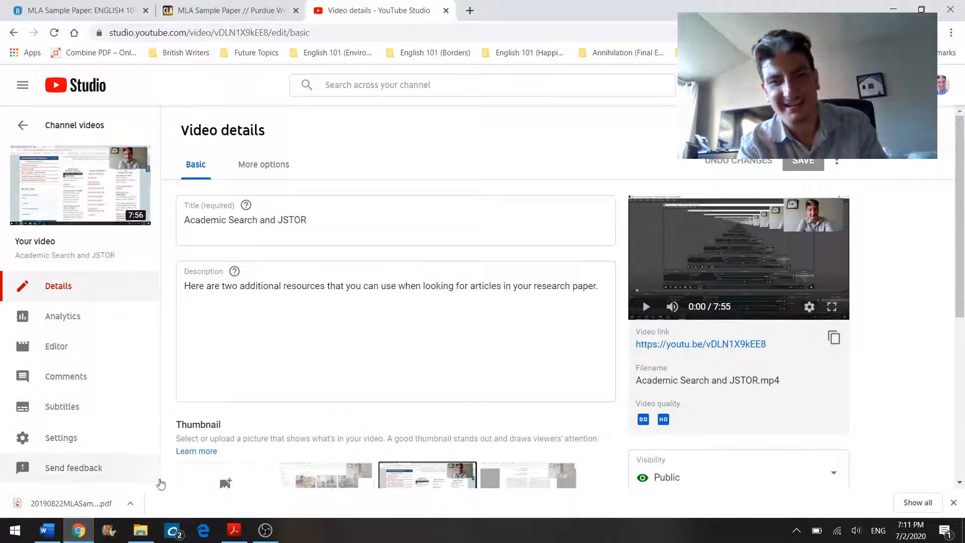
left_click(232, 530)
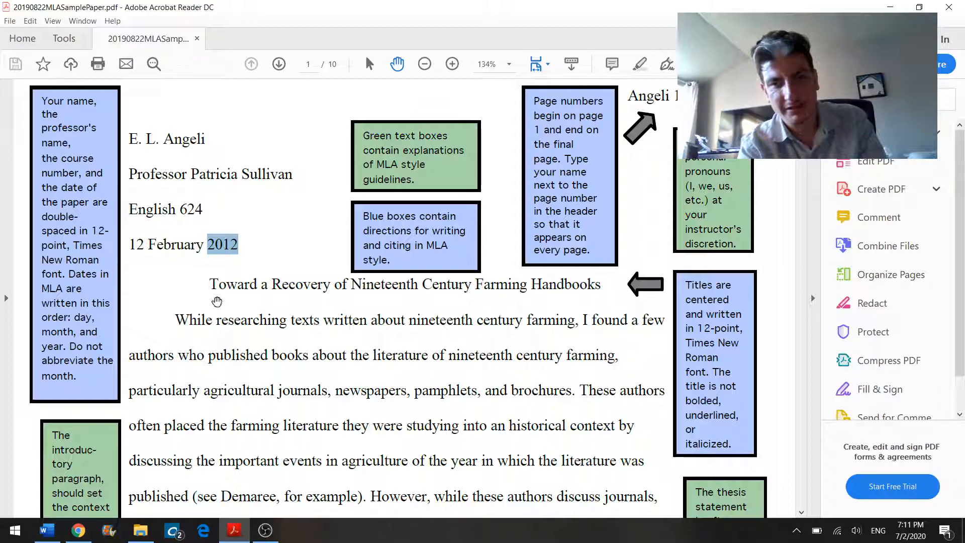
left_click(208, 284)
left_click_drag(212, 283, 601, 284)
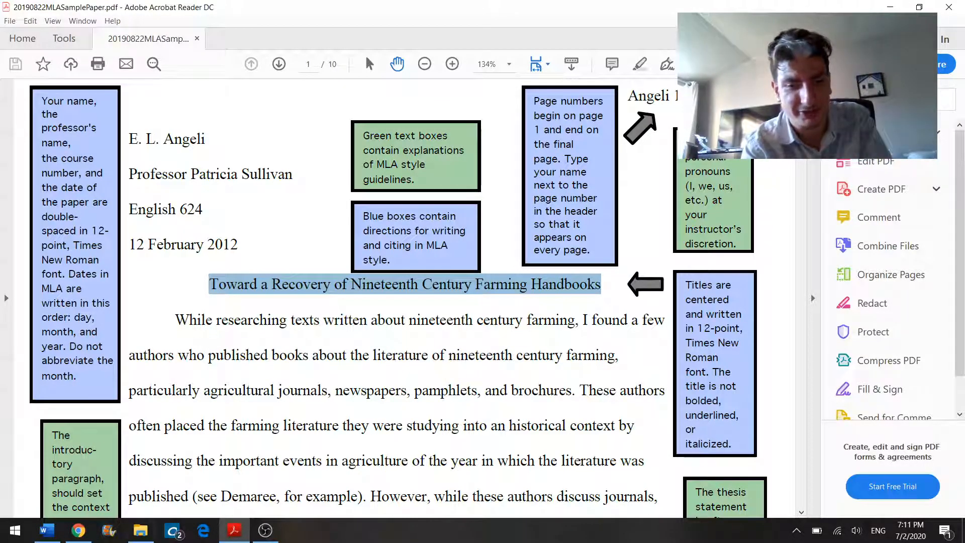
left_click(50, 536)
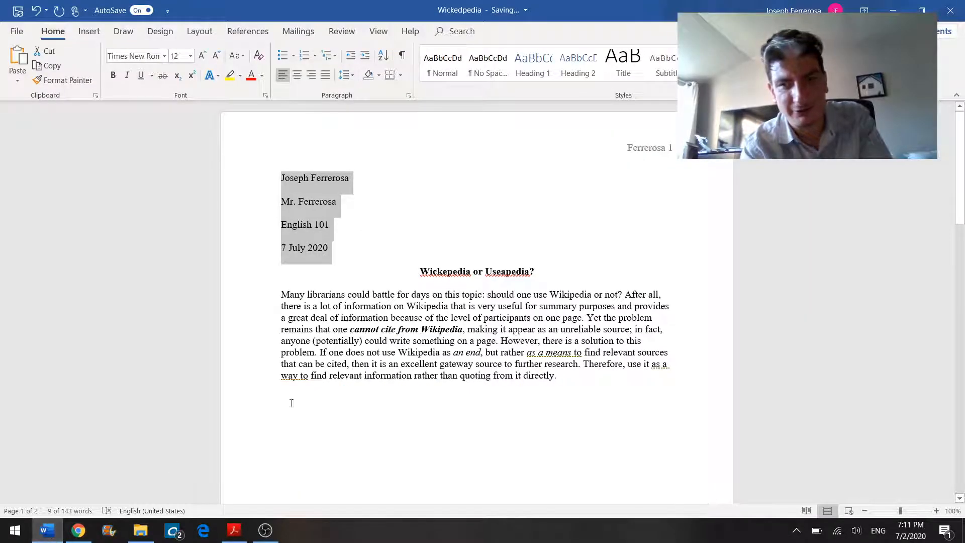
Step: Remove bold formatting from the essay title
left_click_drag(542, 266, 407, 280)
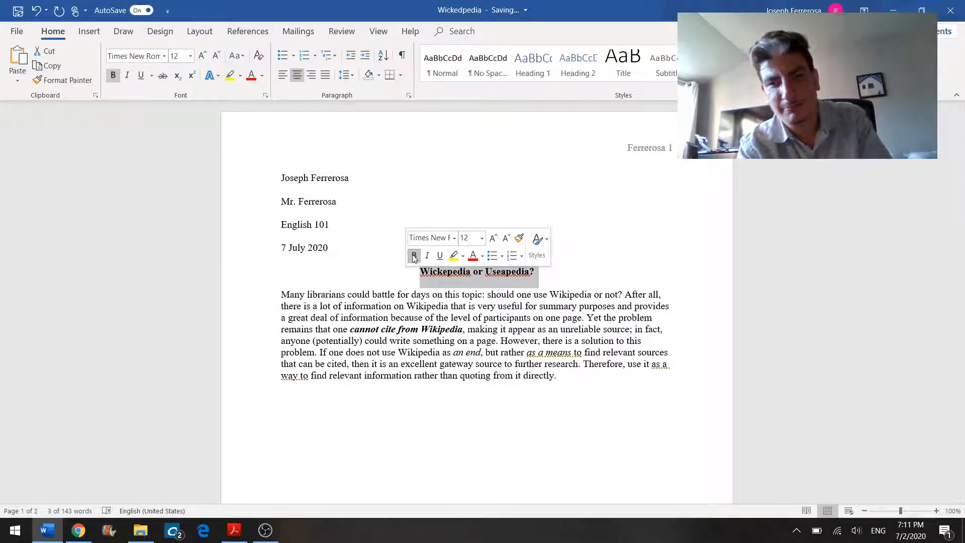
left_click(414, 257)
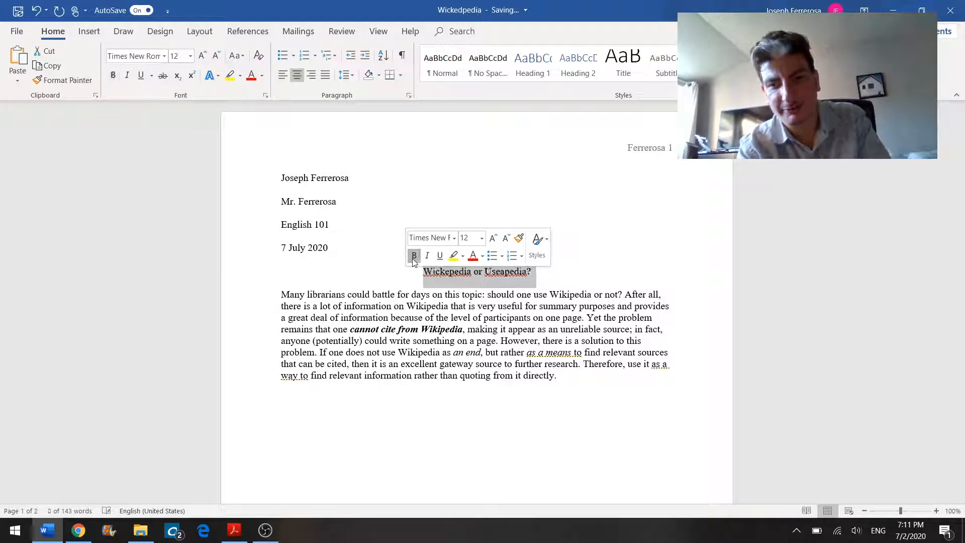
left_click(334, 262)
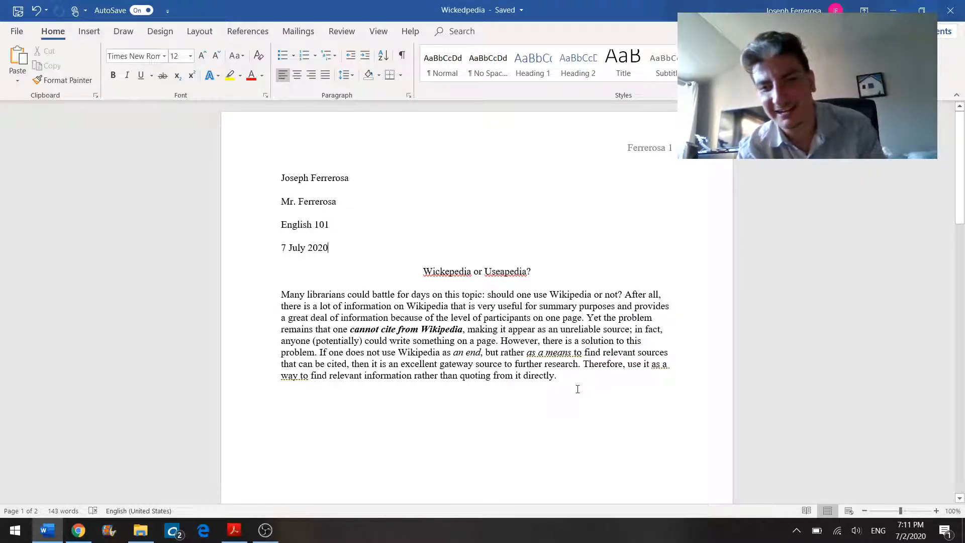
Step: Try to set 0 pt spacing before and after with Double line spacing as this document's default paragraph format
left_click_drag(557, 385, 231, 182)
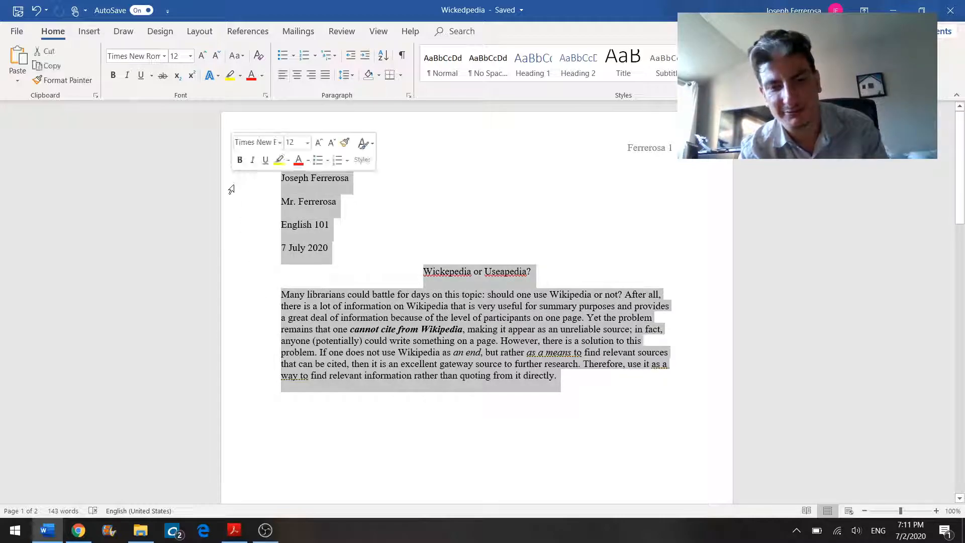
right_click(309, 199)
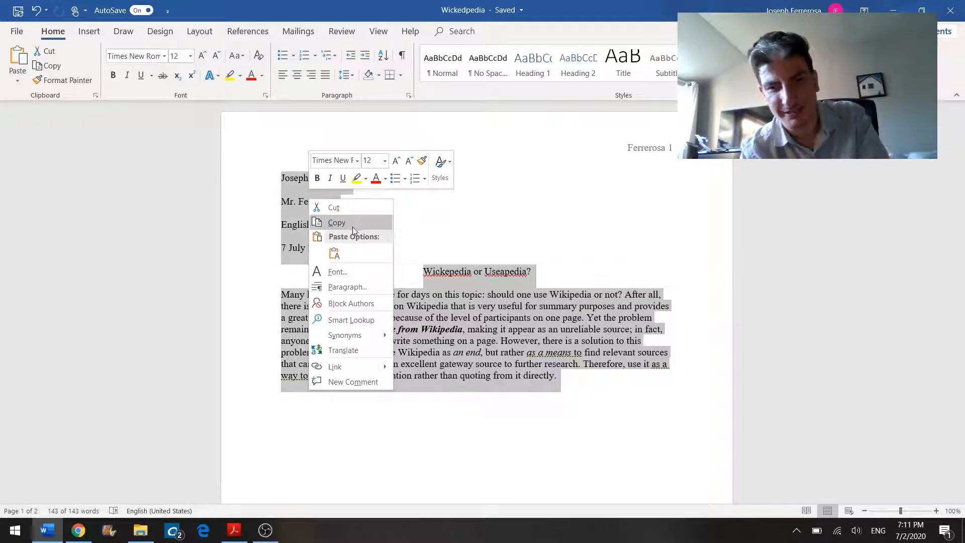
left_click(360, 289)
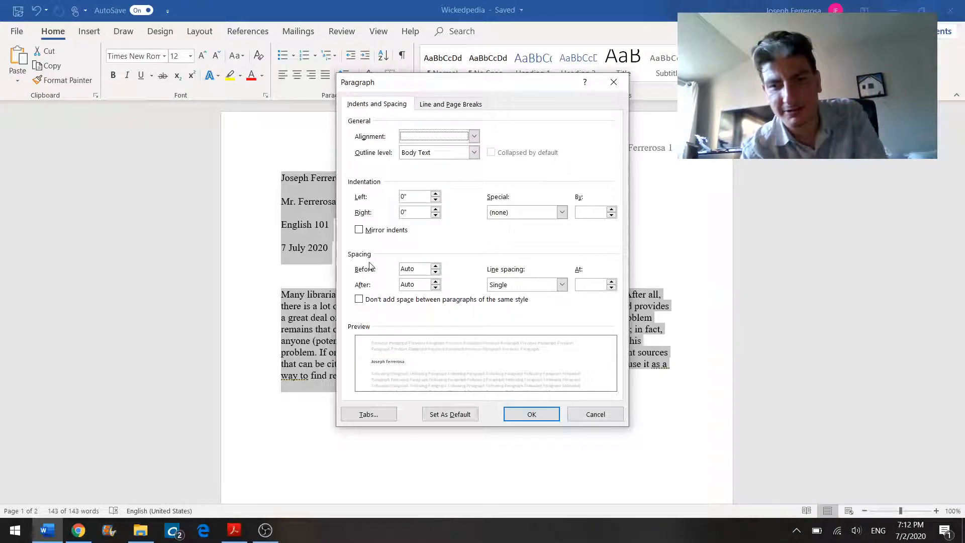
left_click(435, 267)
left_click(435, 285)
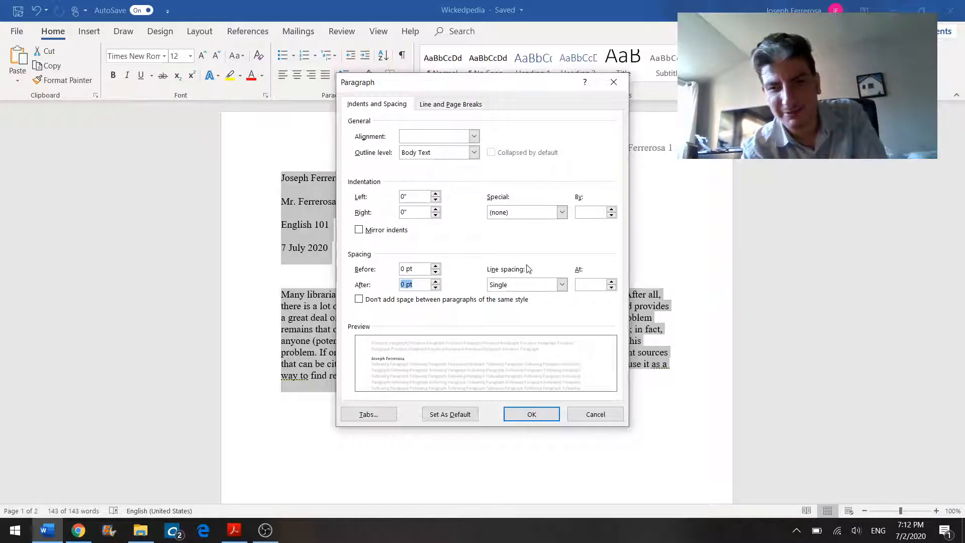
left_click(510, 286)
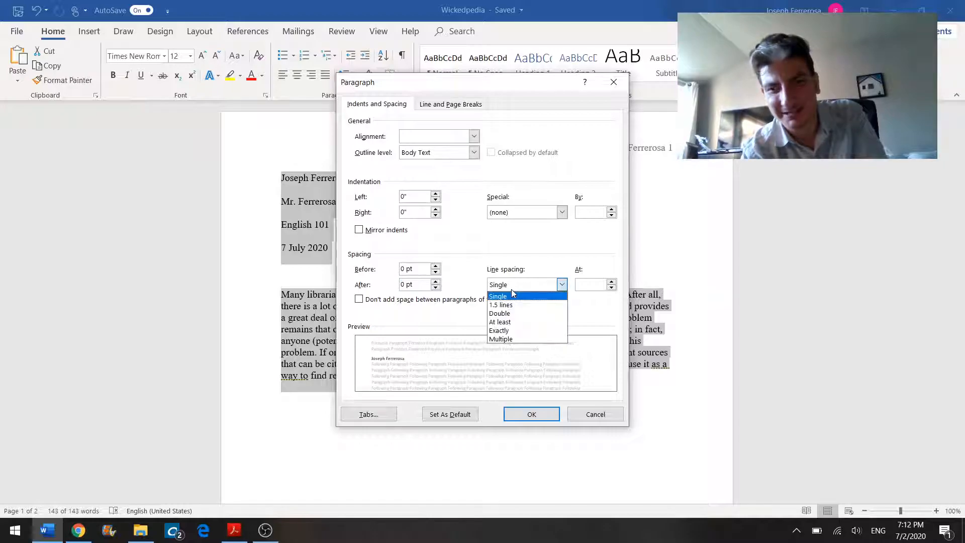
left_click(502, 313)
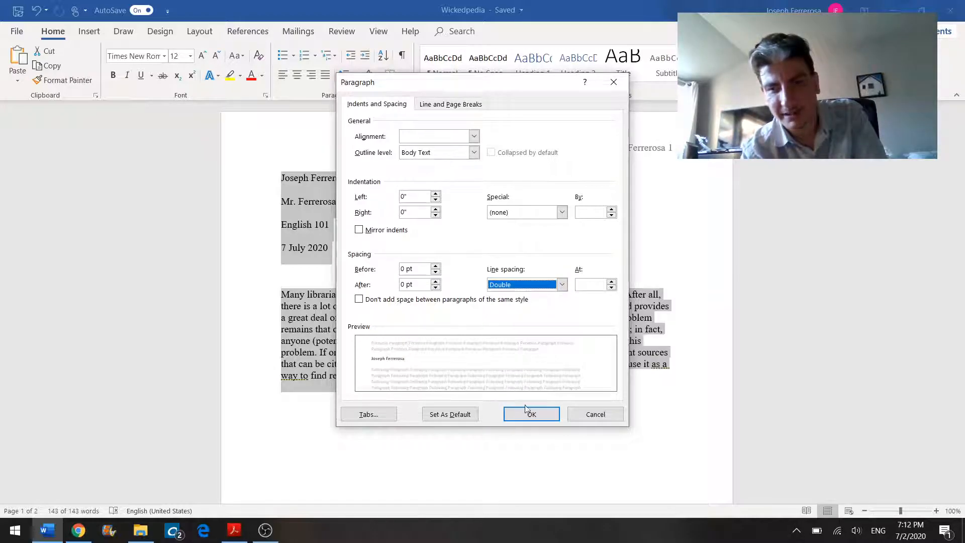
left_click(437, 417)
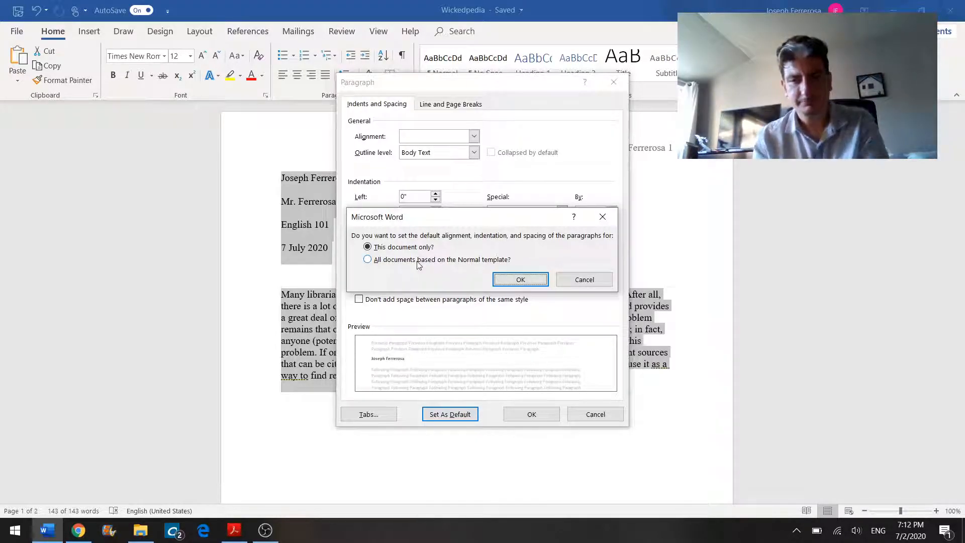
left_click(521, 280)
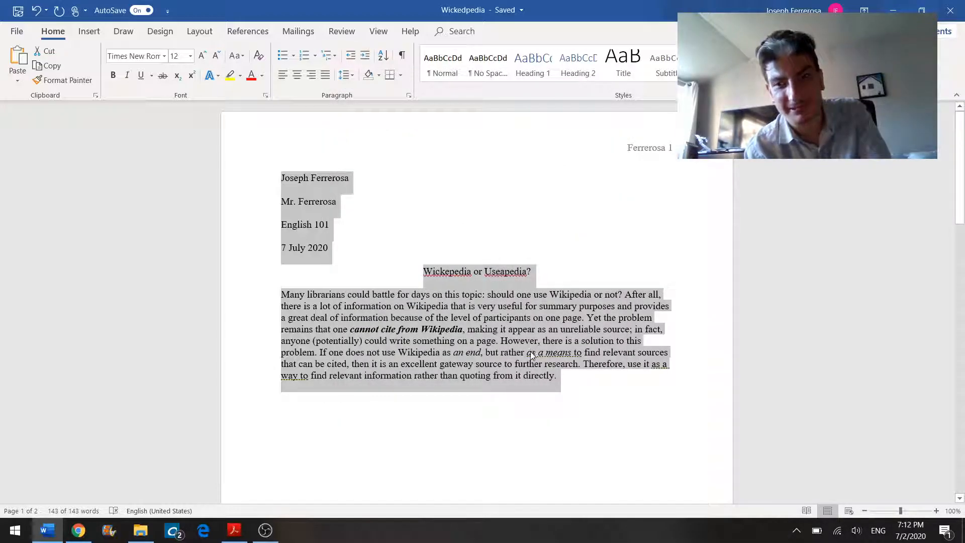
Step: Double-space all the text with 0 pt spacing before and after paragraphs
left_click(529, 351)
left_click_drag(583, 383, 198, 114)
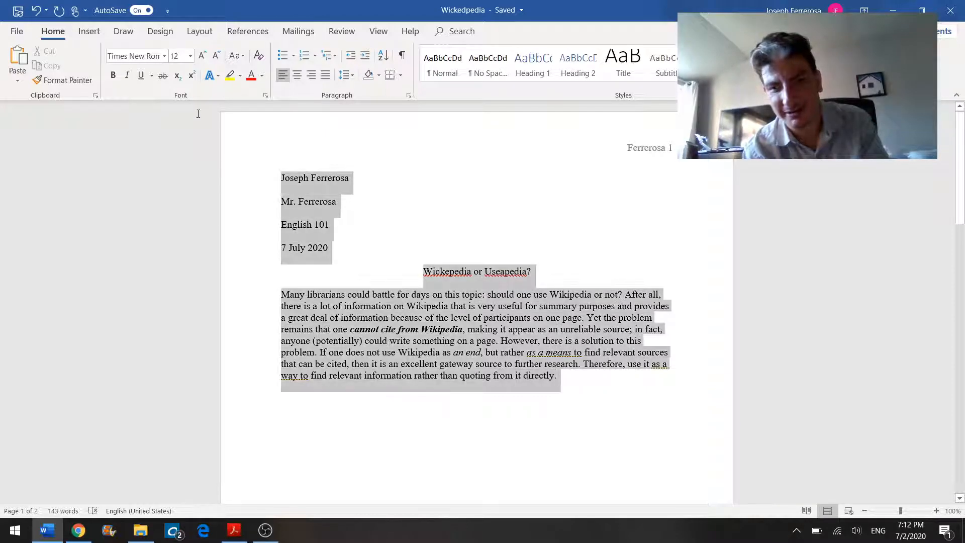
right_click(366, 319)
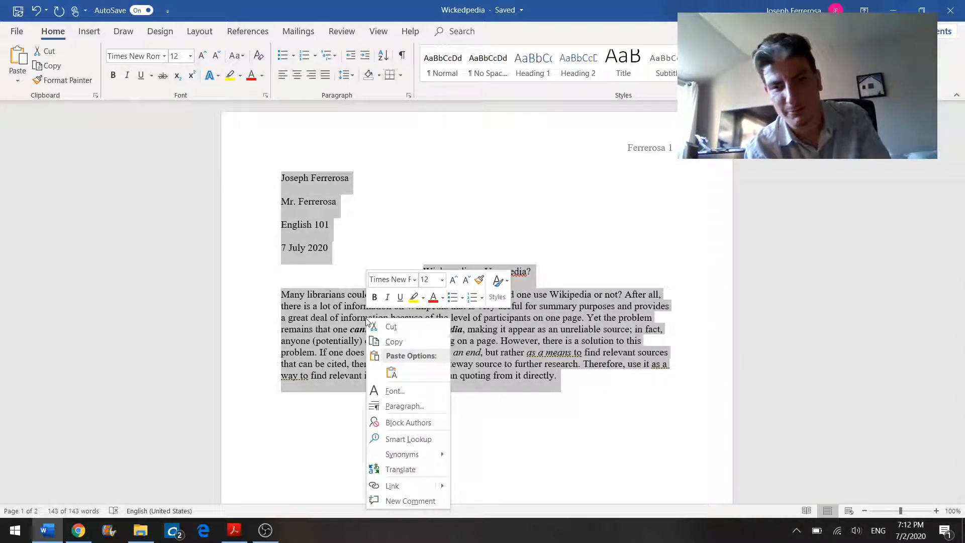
left_click(413, 406)
left_click(510, 288)
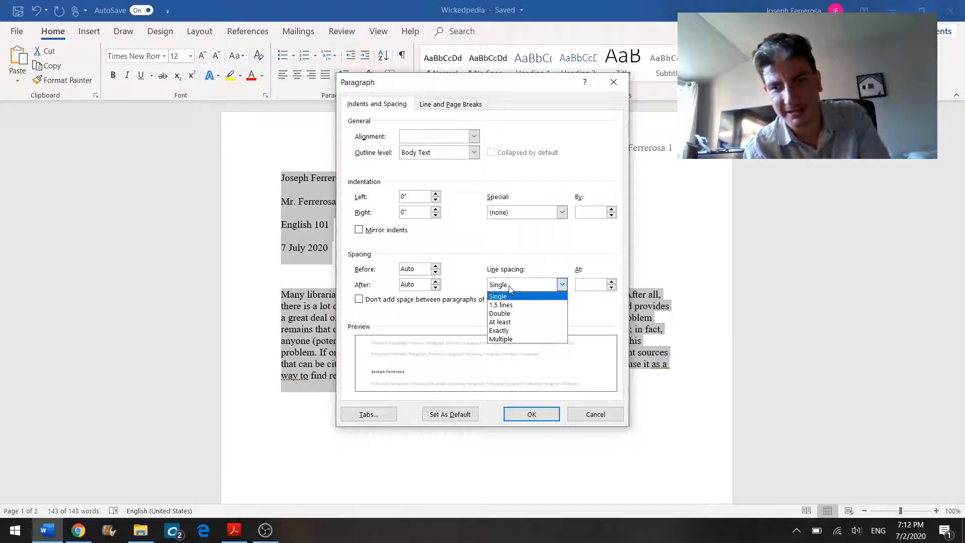
left_click(509, 313)
left_click(436, 287)
left_click(436, 271)
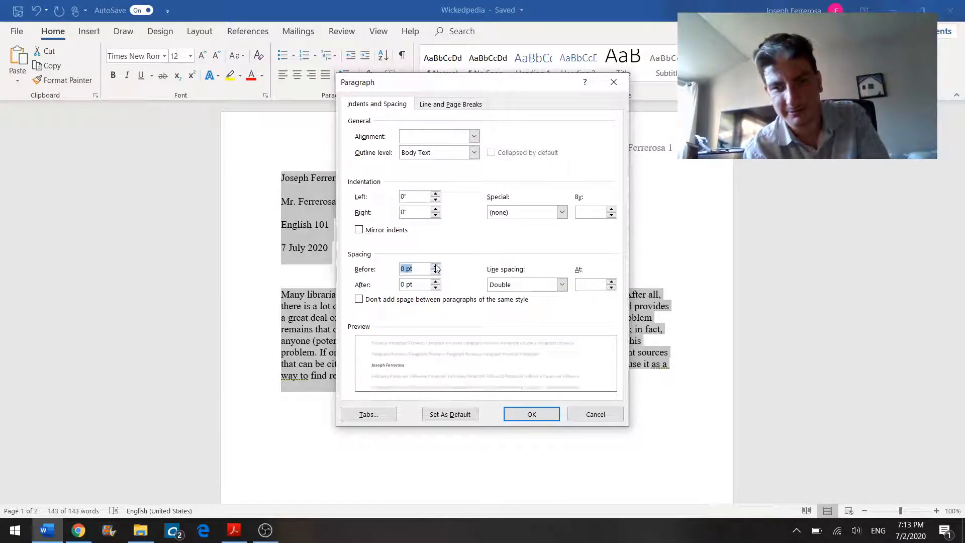
left_click(530, 415)
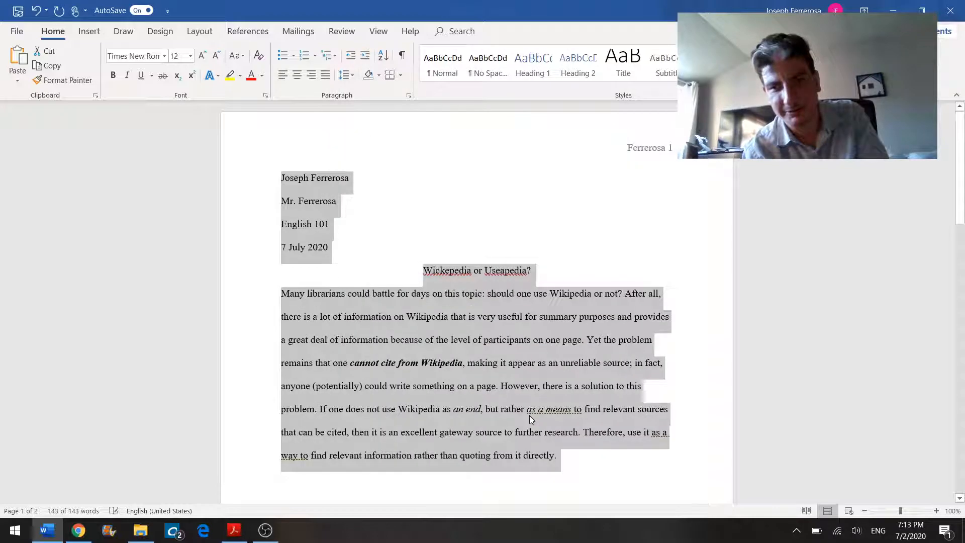
left_click(508, 346)
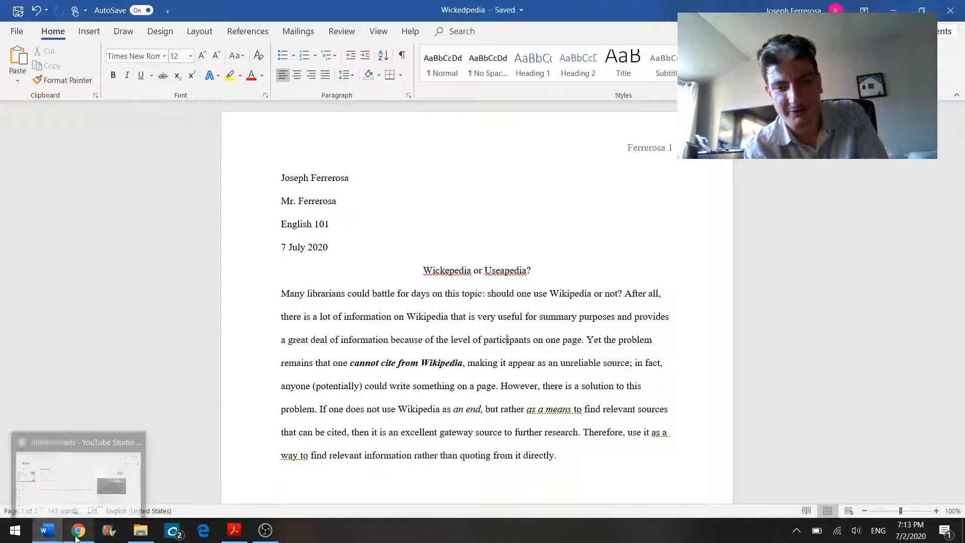
Step: Switch to the sample paper and scroll down to its introductory paragraph guidance
left_click(234, 530)
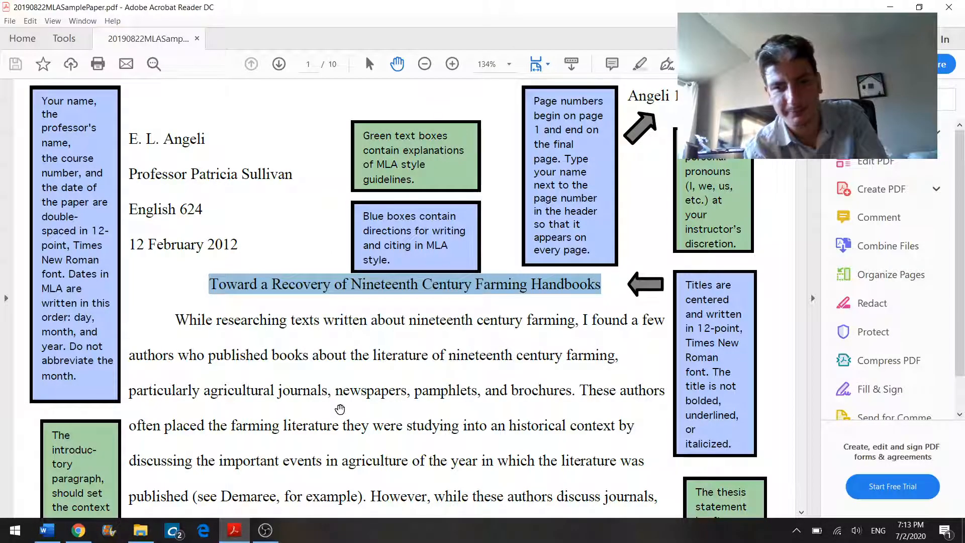
left_click(340, 409)
scroll(340, 408, "down", 3)
scroll(340, 408, "down", 2)
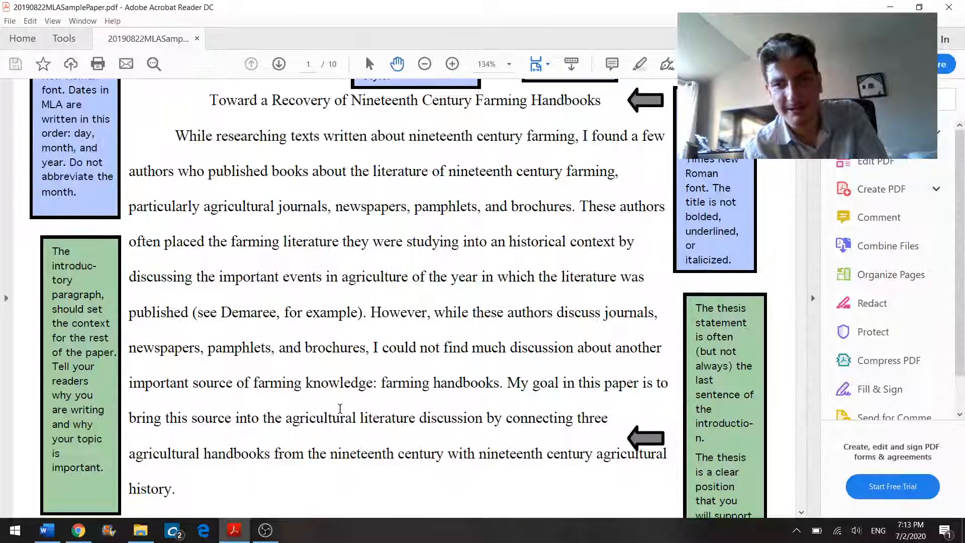